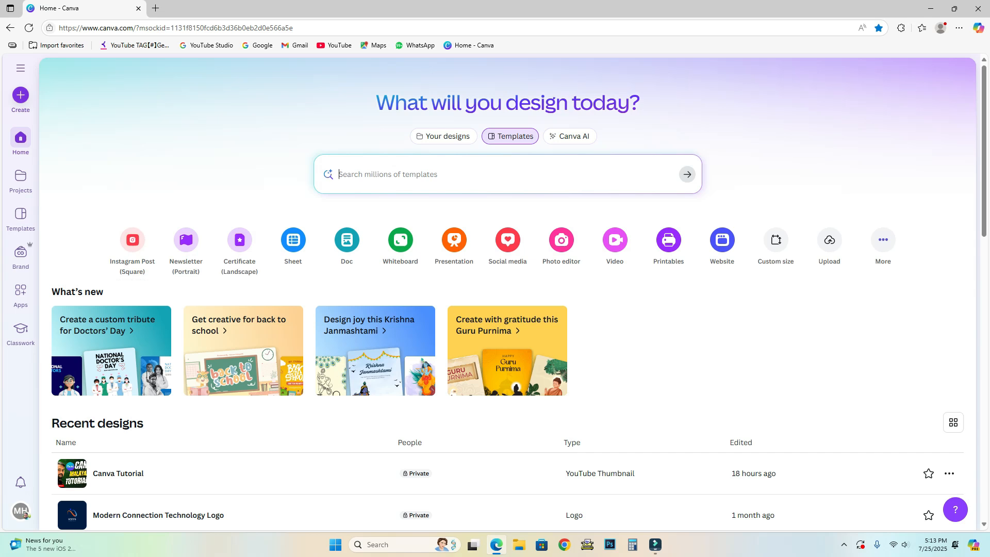
Open the Create a design dialog from the Canva home page.
left_click(21, 96)
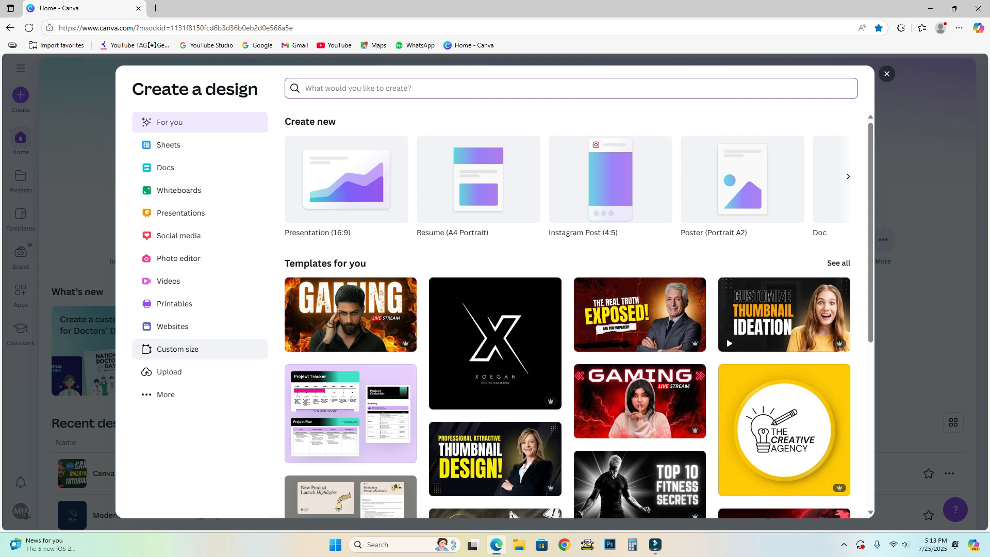
Create a custom-size blank design of 8 × 11 inches.
left_click(178, 350)
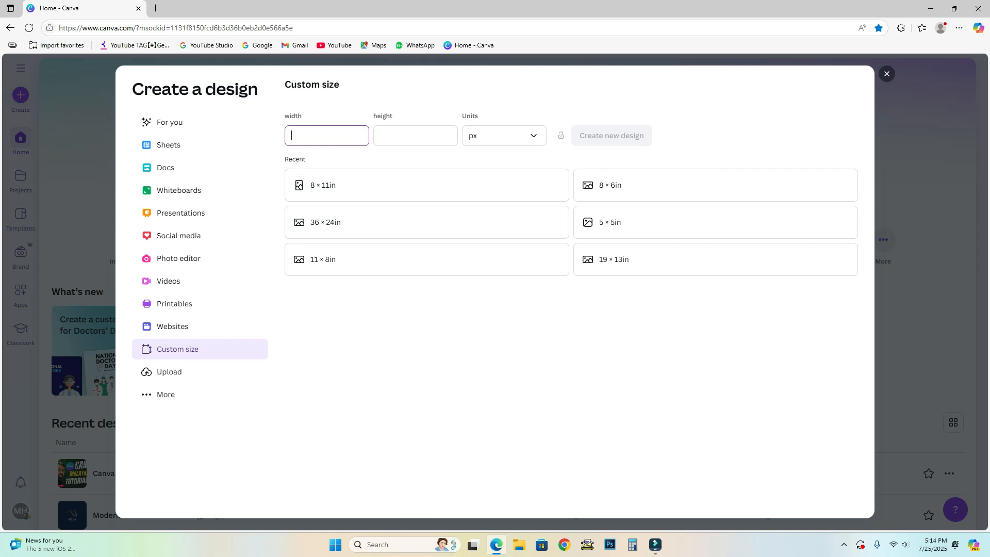
type("8")
left_click(504, 135)
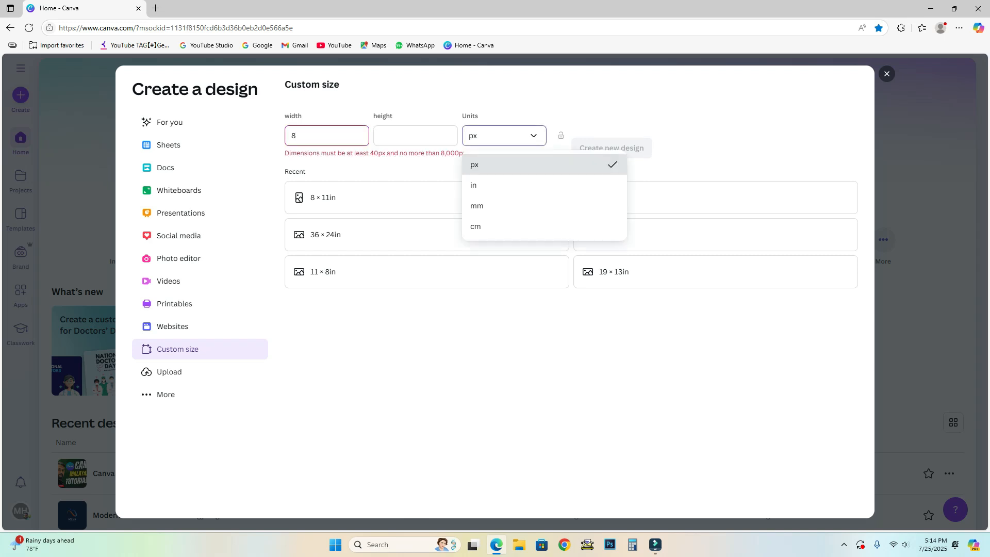
left_click(485, 185)
left_click(504, 135)
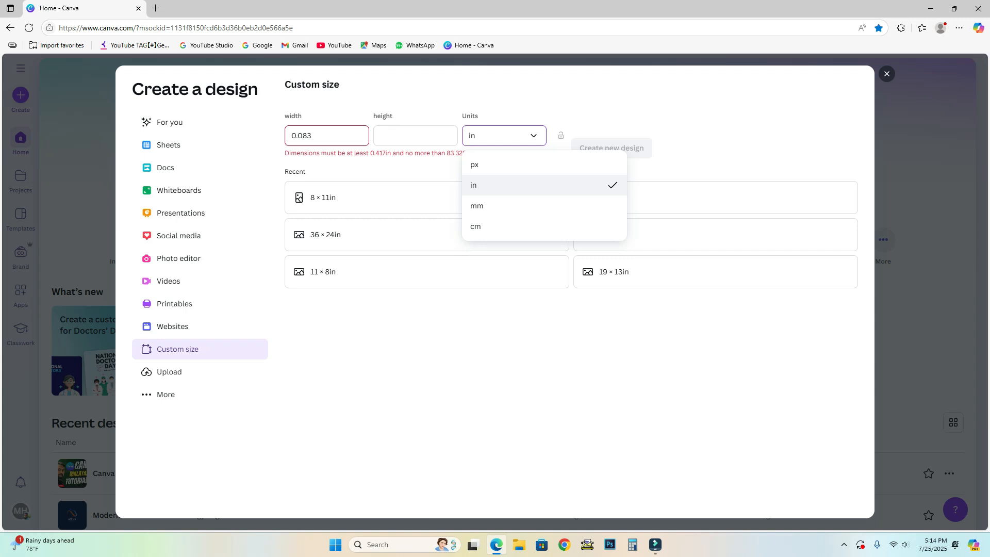
key("Escape")
double_click(301, 135)
type("8")
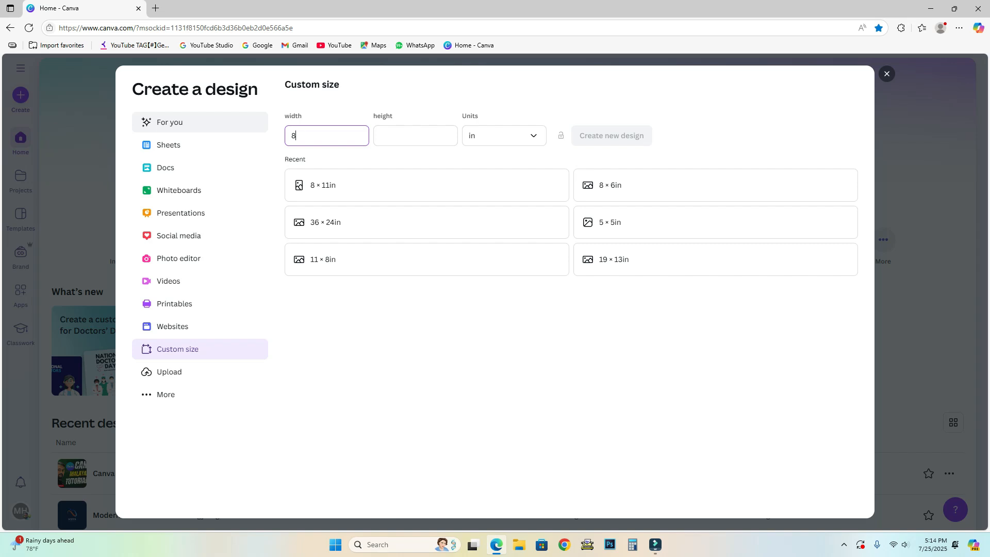
left_click(415, 135)
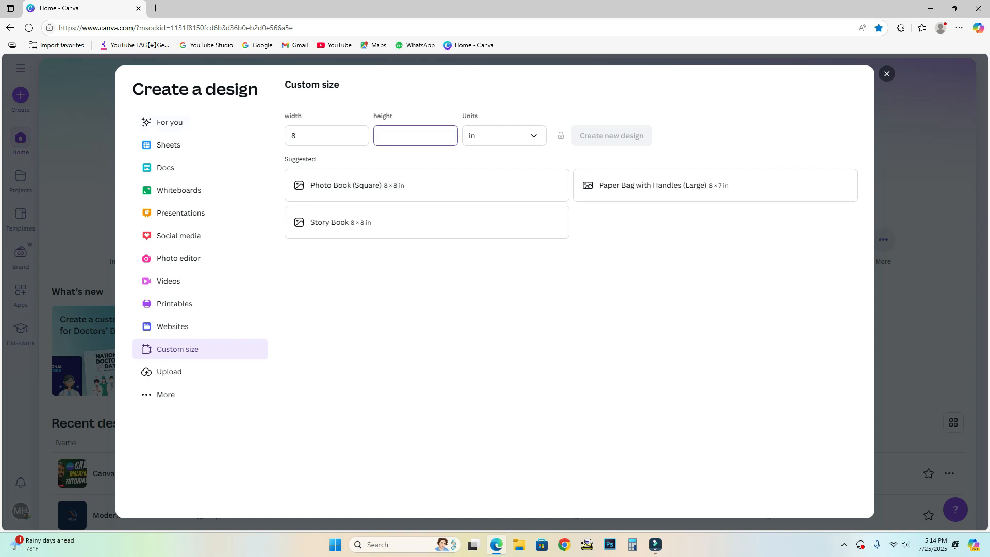
type("11")
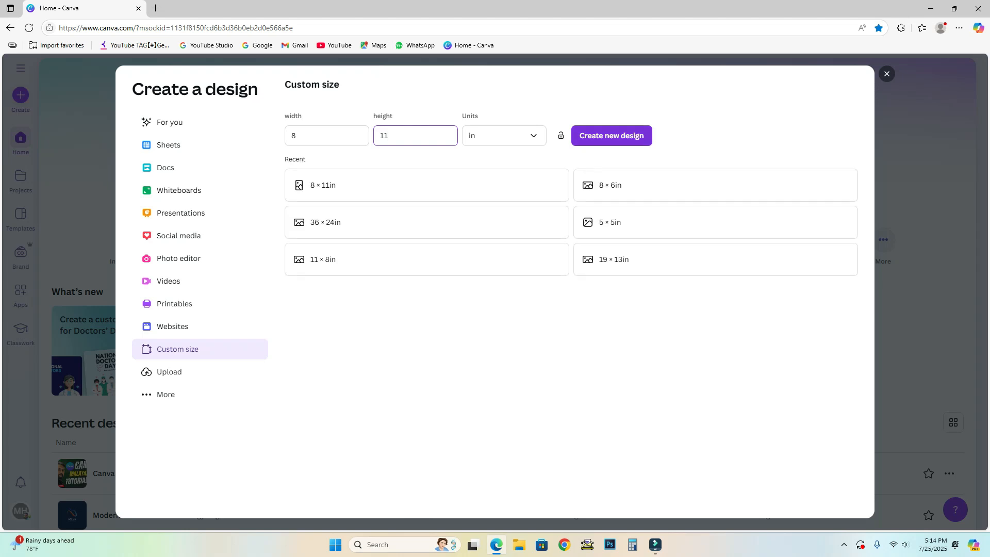
key("Return")
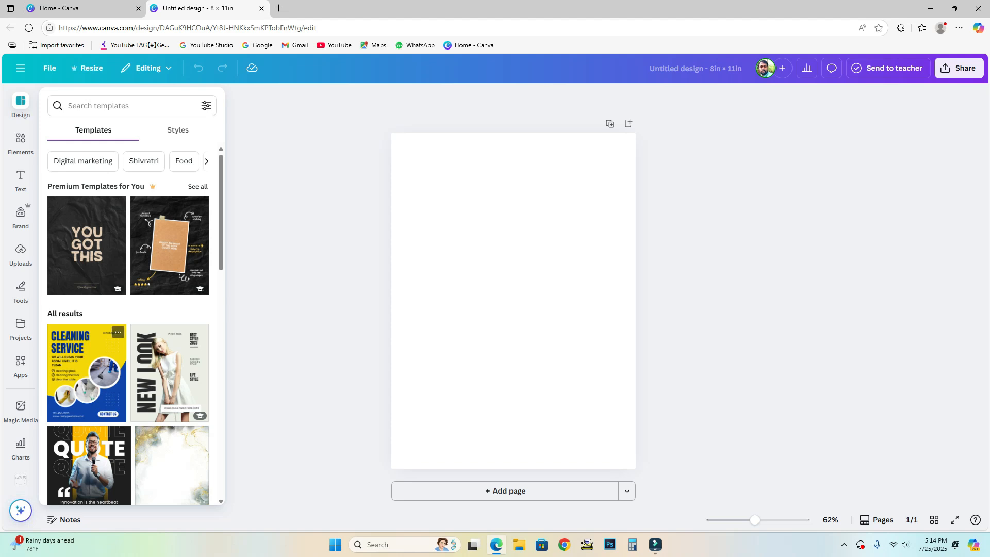
Search the design templates for 'Happy Birthday'.
scroll(87, 258, "down", 1)
scroll(87, 289, "down", 1)
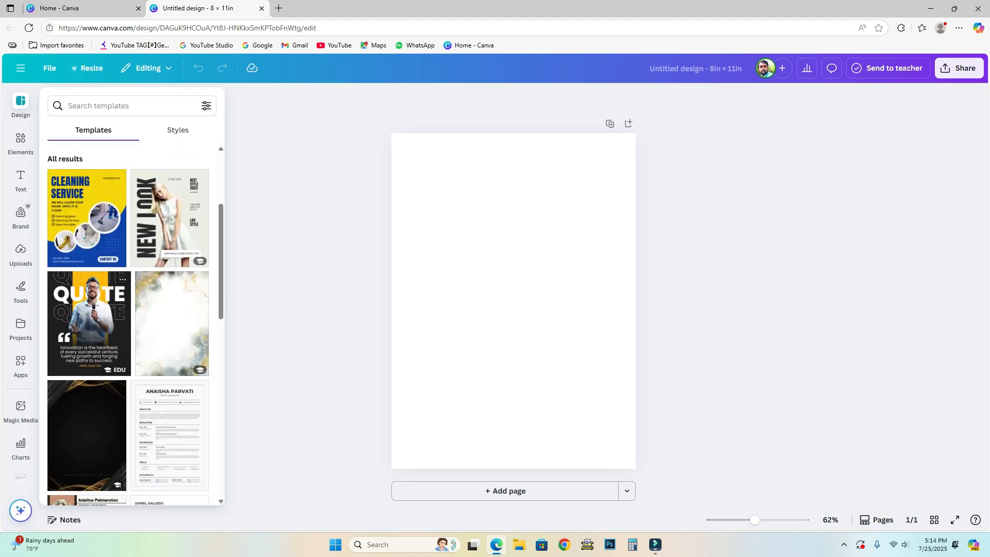
scroll(88, 289, "down", 2)
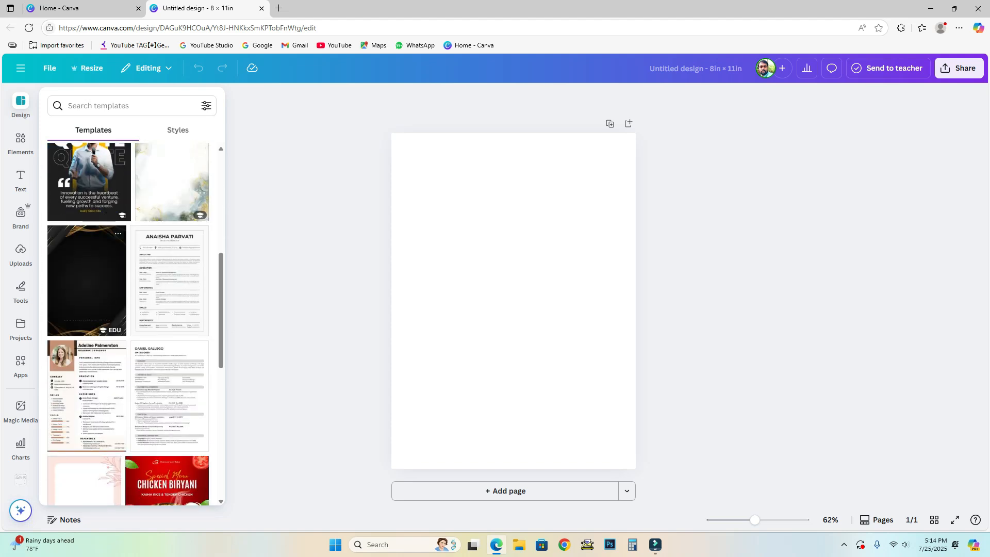
scroll(87, 235, "up", 3)
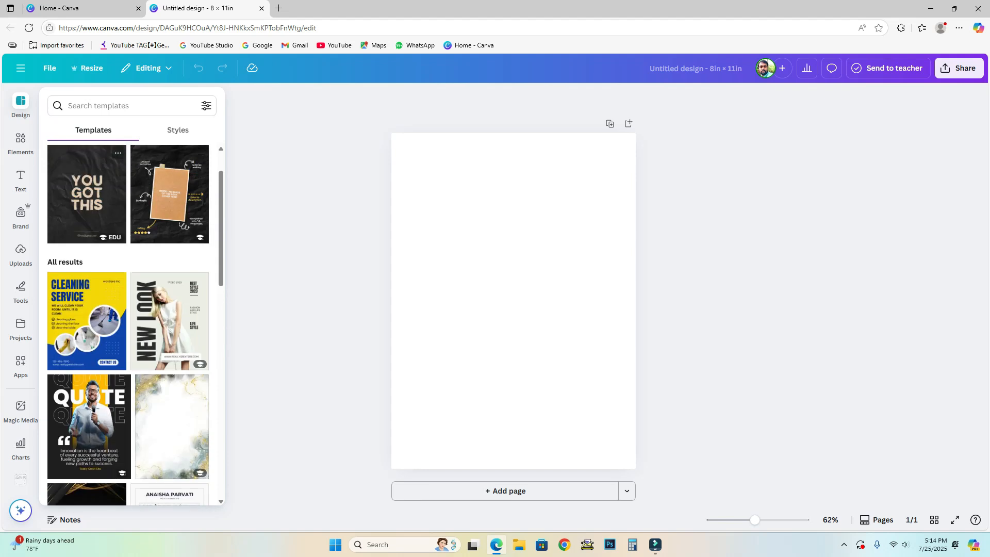
left_click(98, 105)
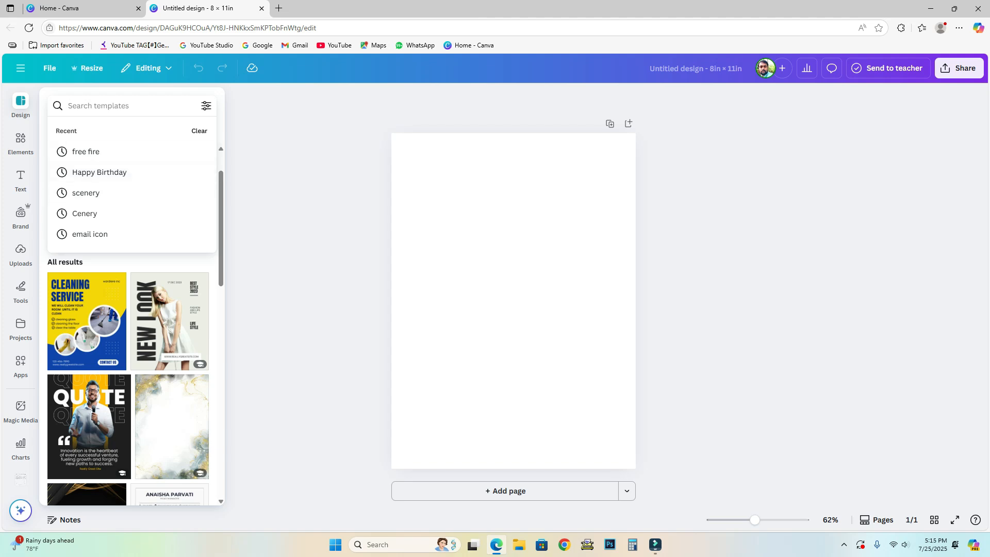
type("ha")
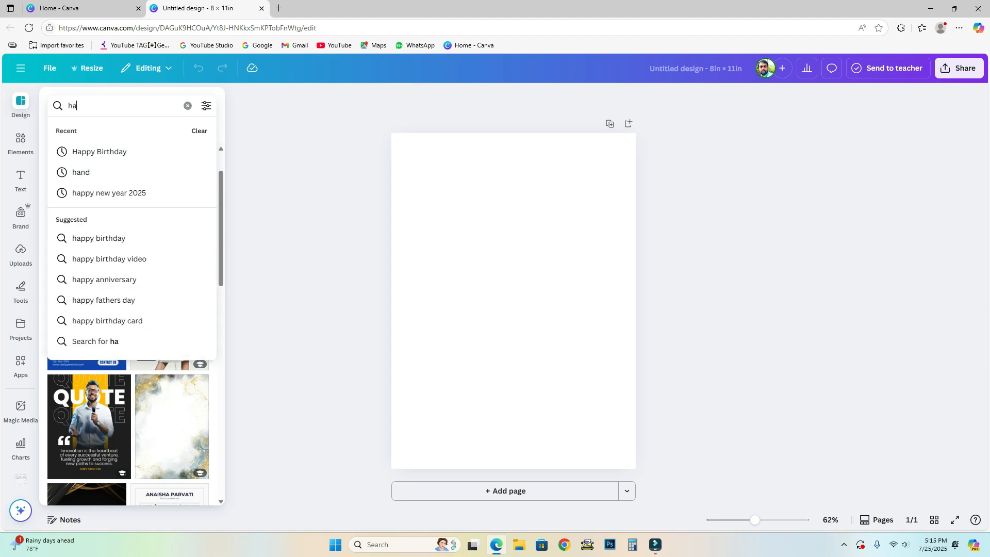
key("Down")
key("Return")
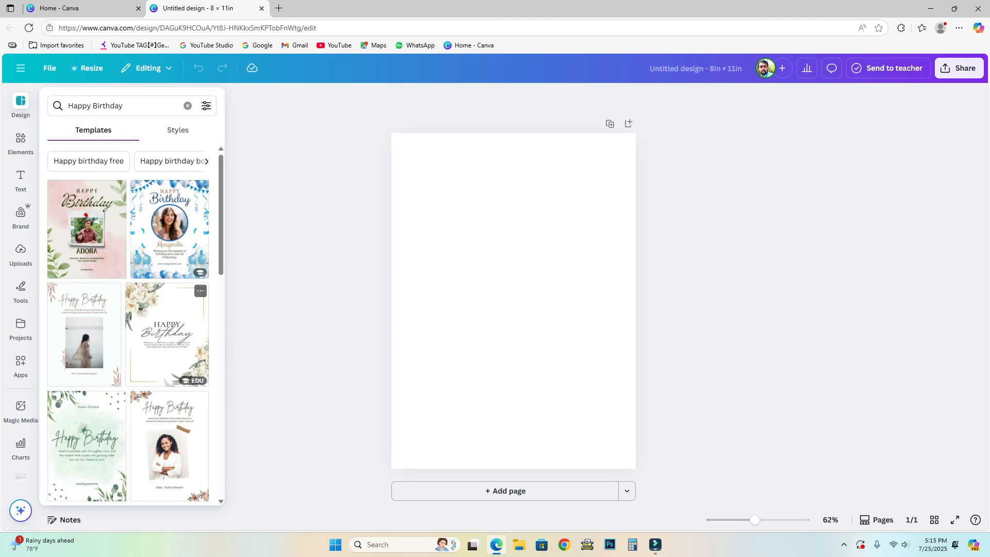
Apply the orange Happy Birthday balloon template to the page.
scroll(167, 335, "down", 2)
scroll(168, 335, "up", 2)
scroll(128, 325, "down", 15)
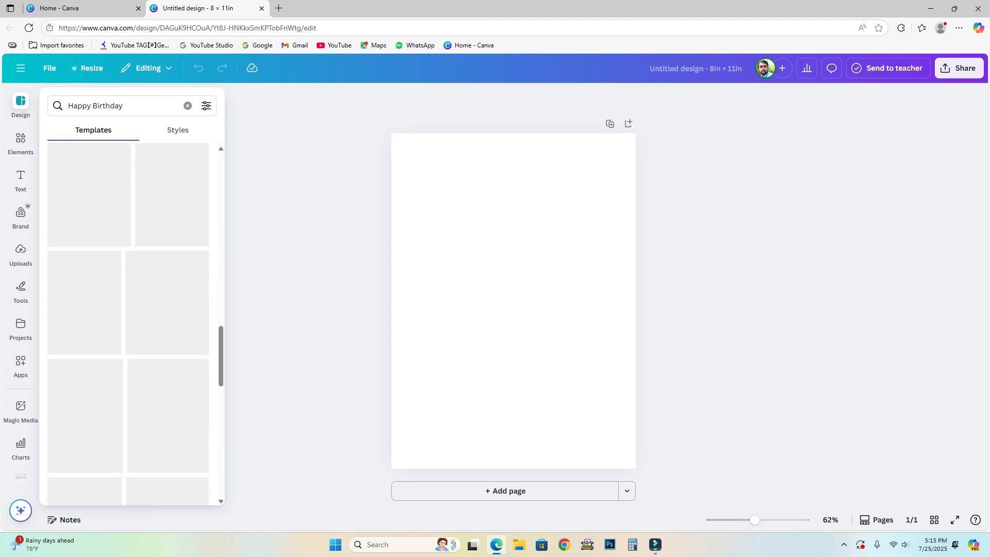
scroll(170, 320, "down", 3)
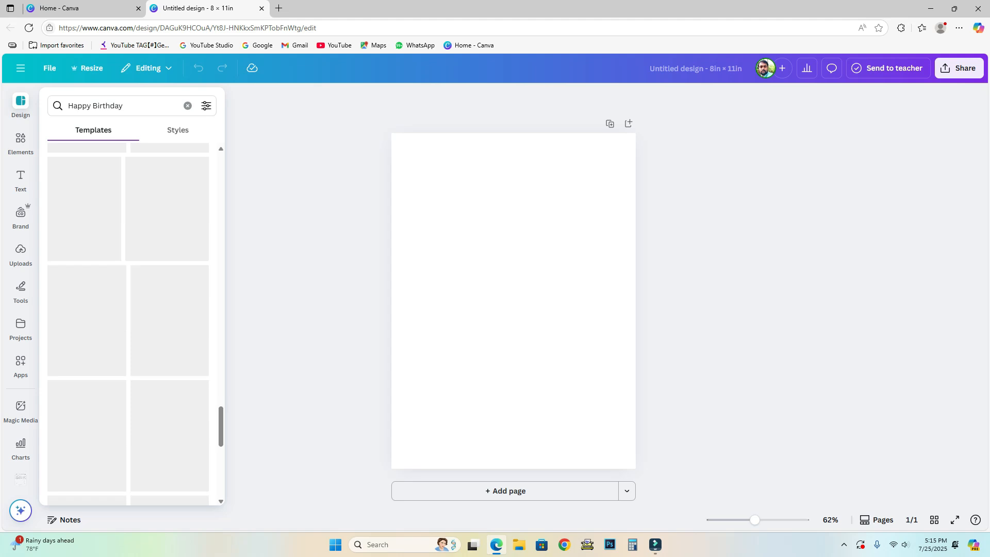
scroll(170, 320, "down", 5)
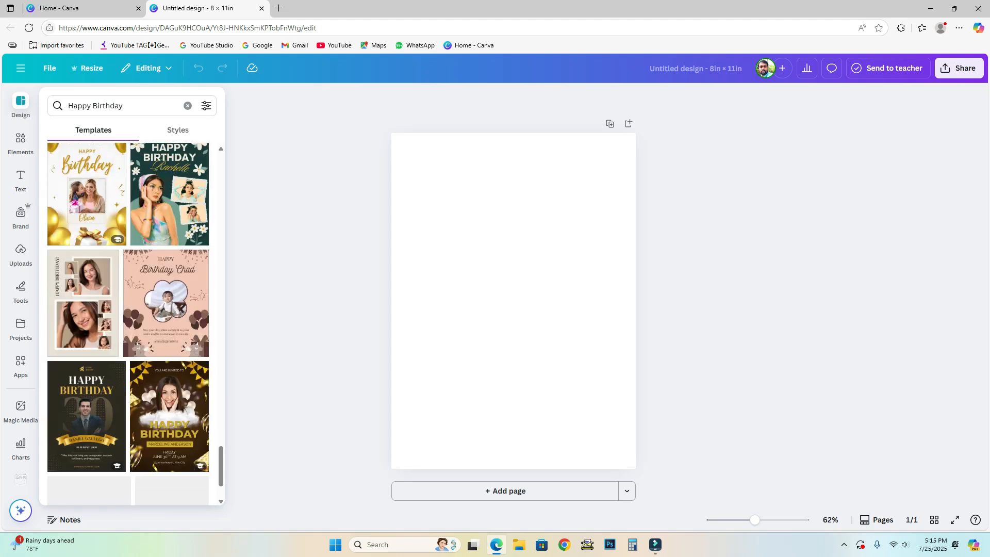
scroll(87, 314, "down", 5)
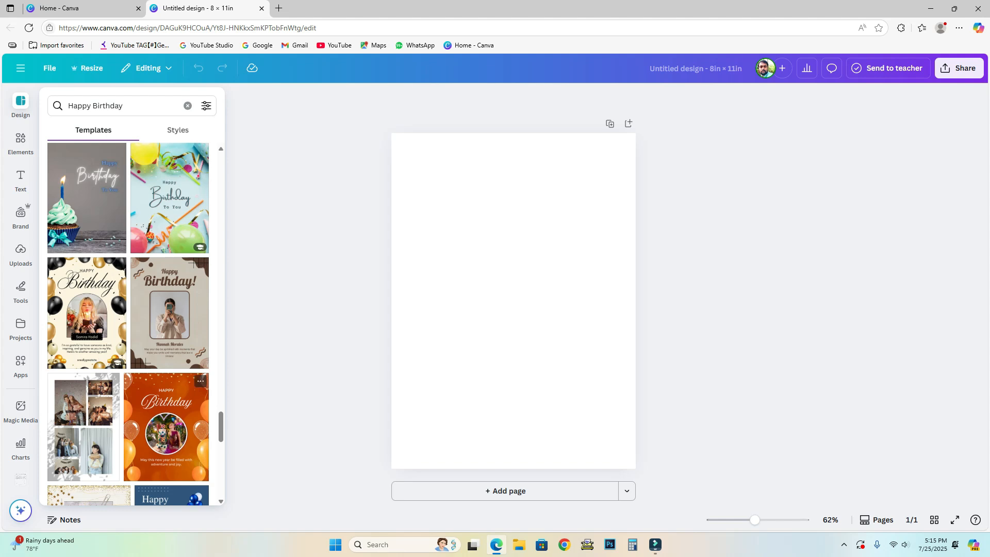
scroll(165, 413, "down", 4)
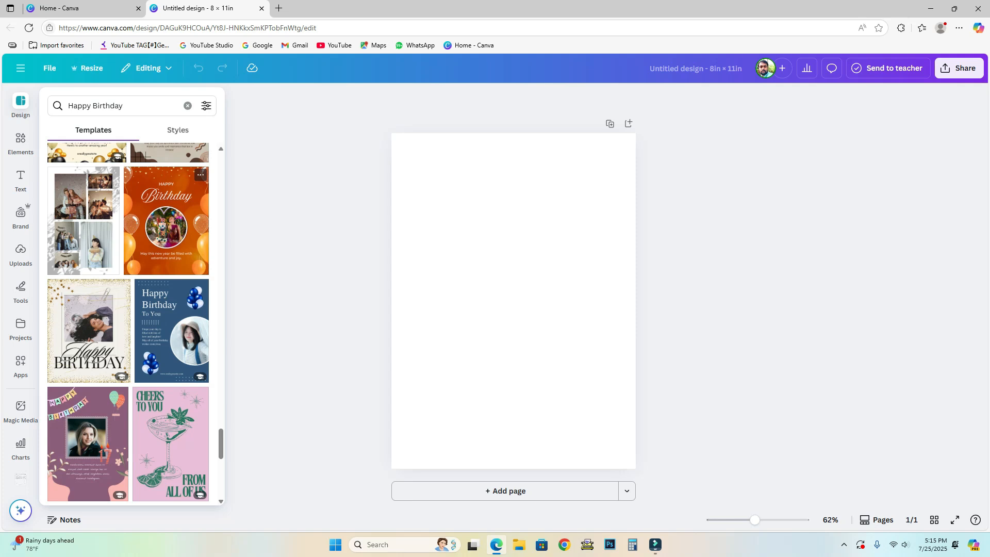
left_click(166, 221)
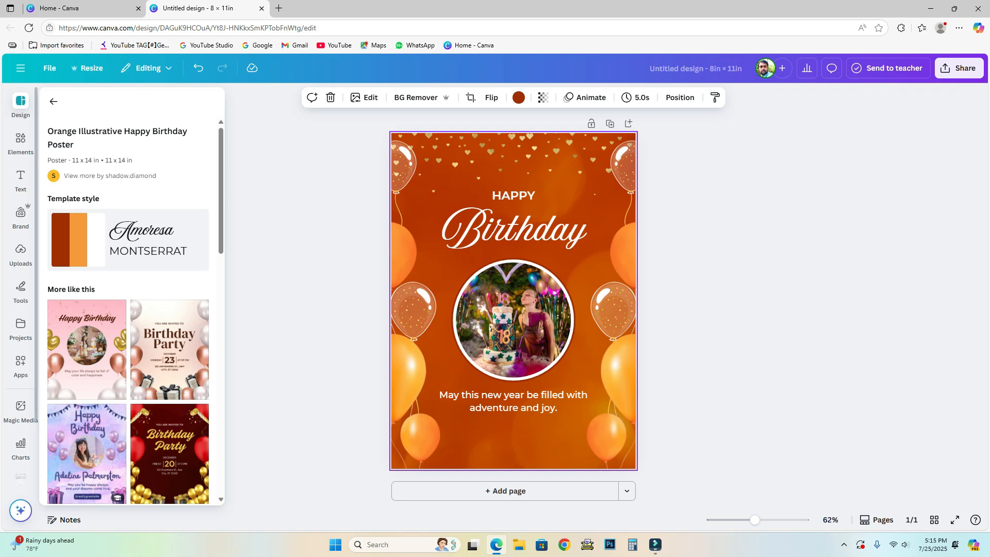
Add a body text box and move it above the word HAPPY.
left_click(21, 178)
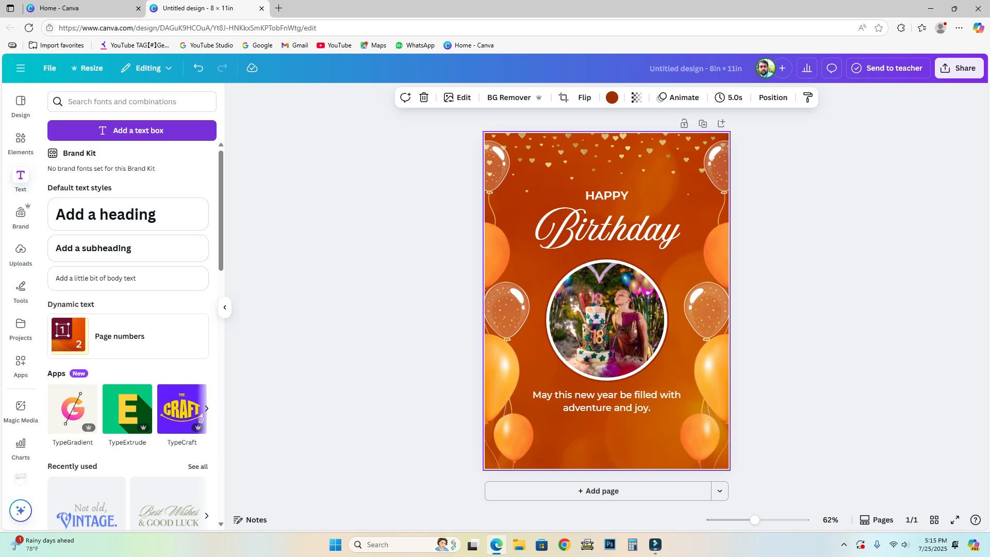
left_click(131, 130)
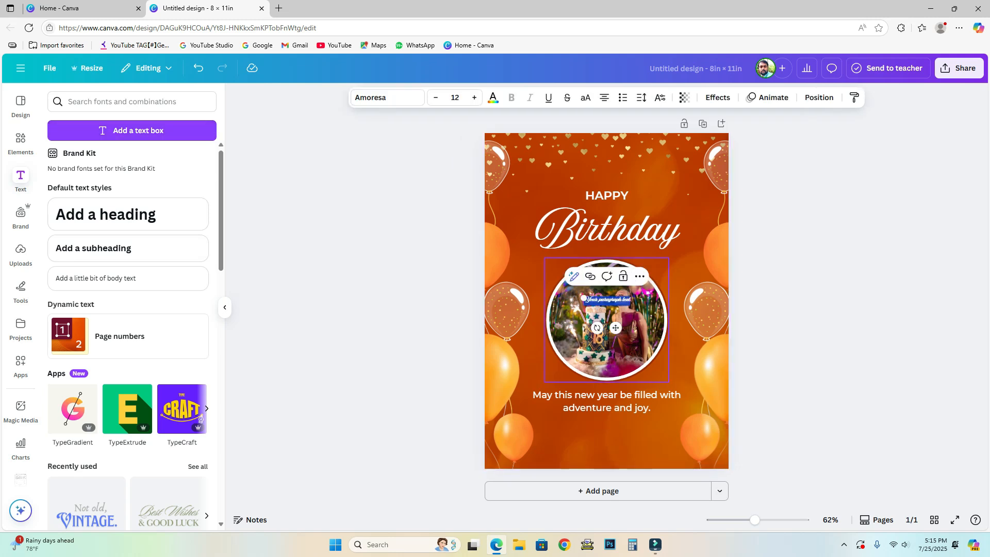
left_click_drag(582, 296, 514, 288)
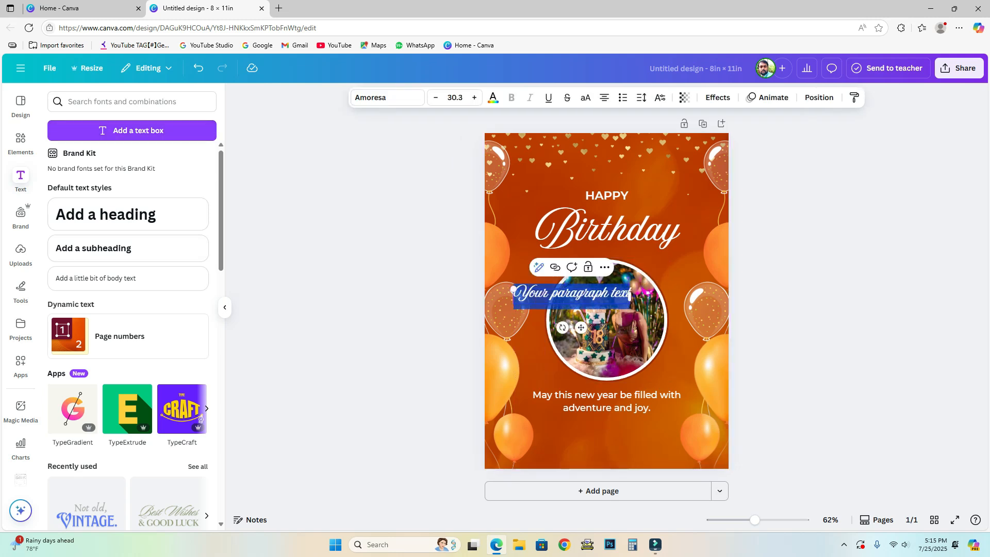
left_click_drag(582, 328, 601, 205)
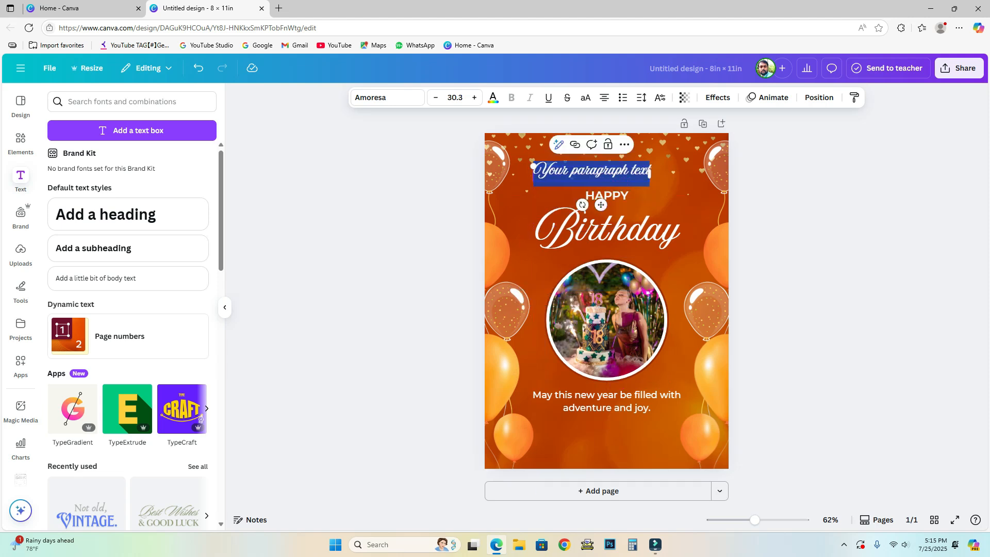
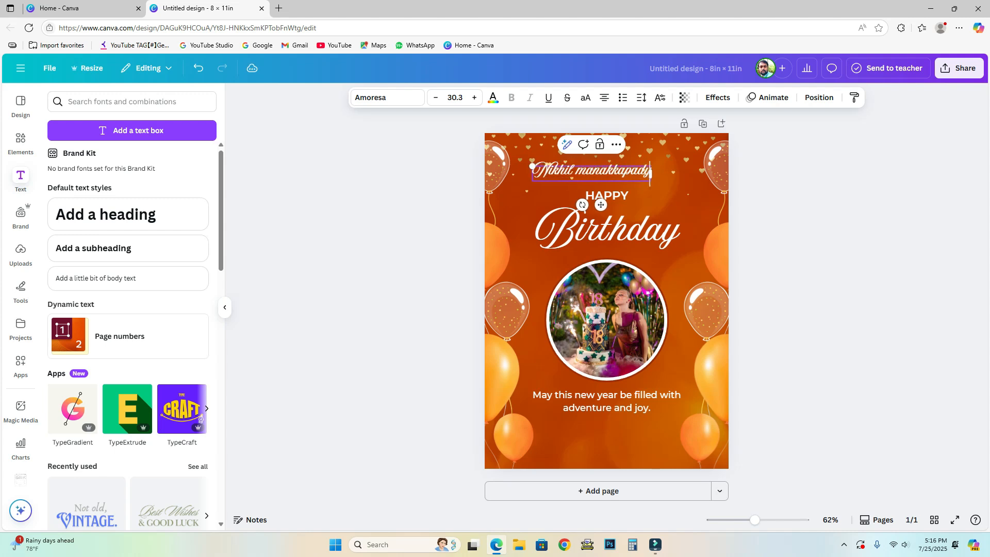
Type the birthday person's name and enlarge it across the top to 44.9.
left_click_drag(651, 181, 705, 231)
left_click(804, 232)
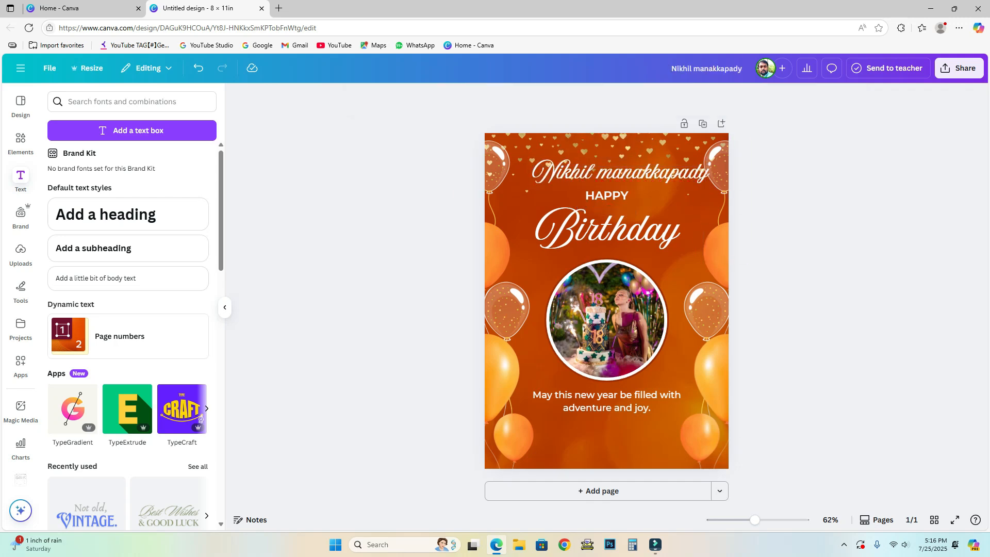
left_click(612, 173)
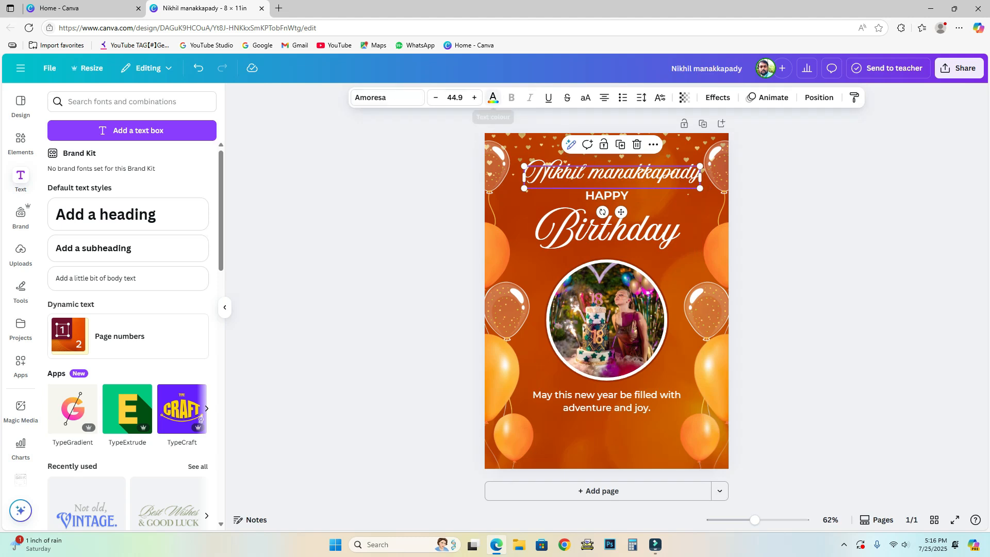
Colour the name white and change its font to Celandine.
left_click(493, 98)
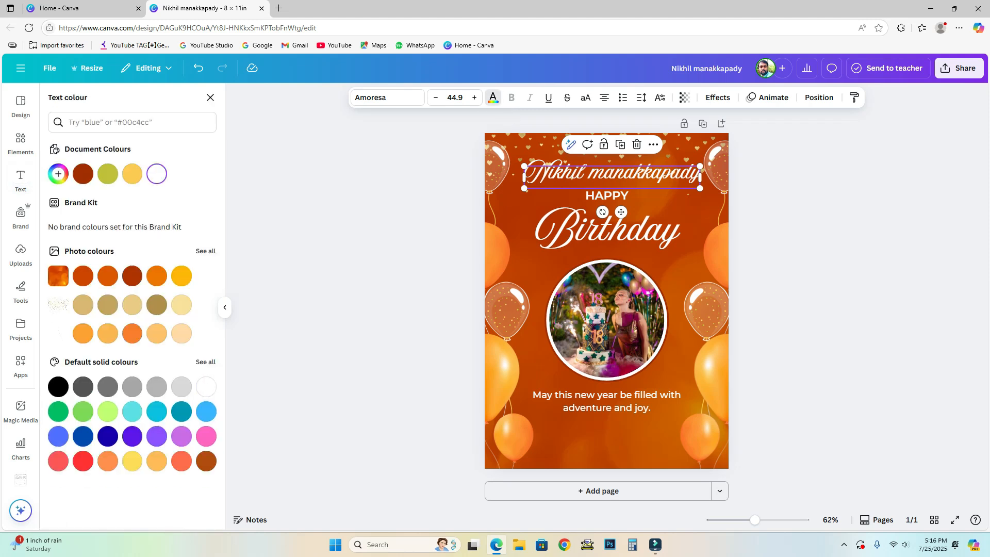
left_click(108, 174)
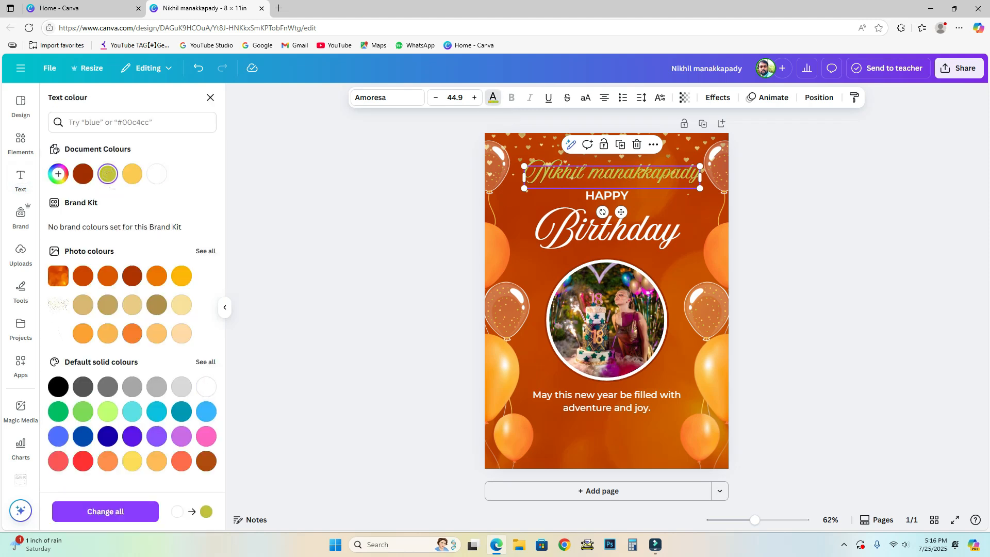
left_click(206, 387)
left_click(132, 333)
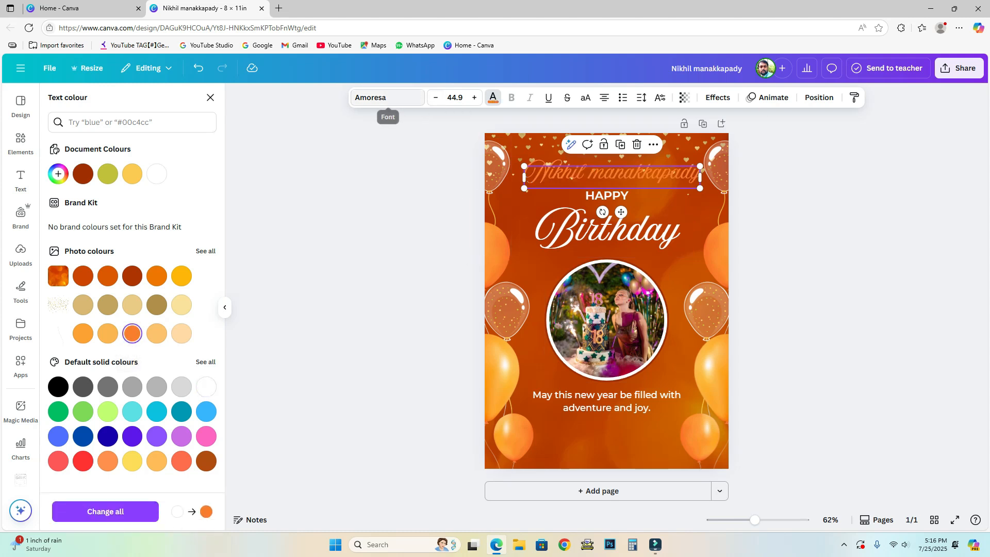
left_click(387, 97)
left_click(85, 307)
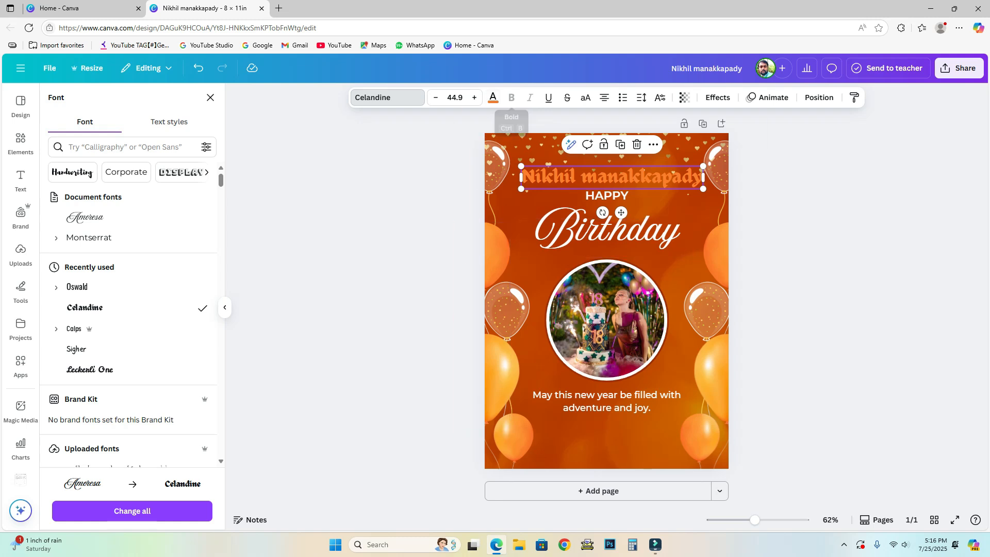
left_click(210, 98)
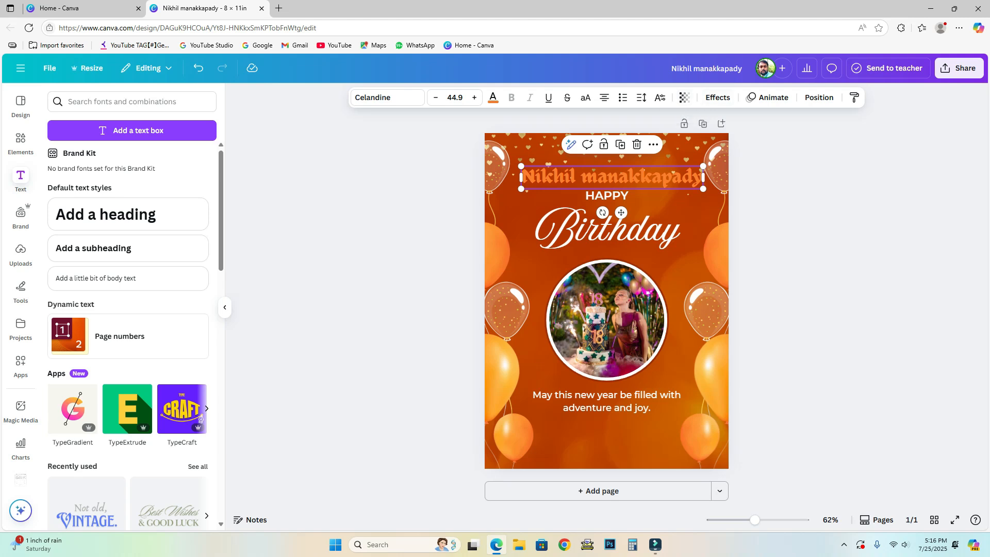
Keep the name white at full opacity and bring up its text effects.
left_click(684, 97)
mouse_move(711, 140)
left_mouse_down()
mouse_move(643, 140)
mouse_move(709, 140)
left_mouse_up()
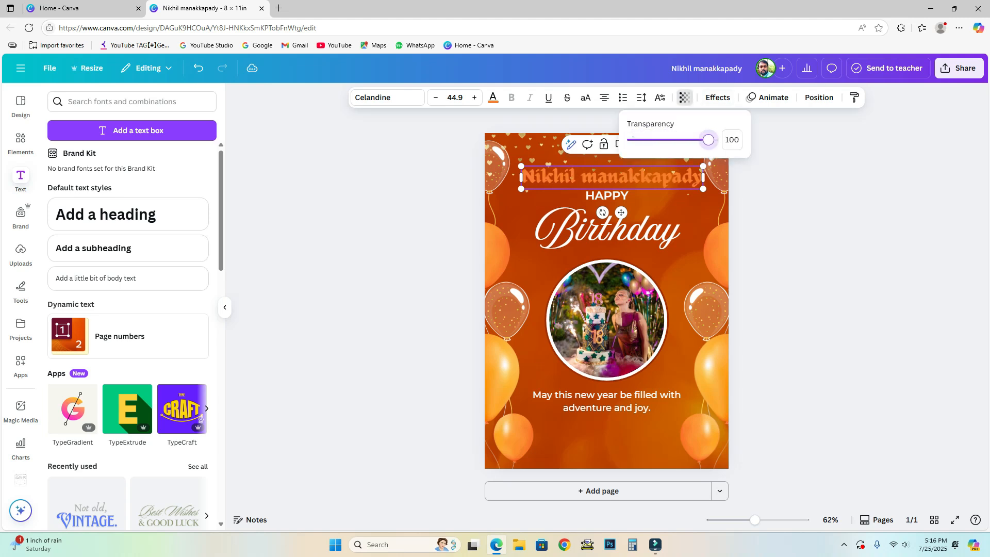
left_click(493, 98)
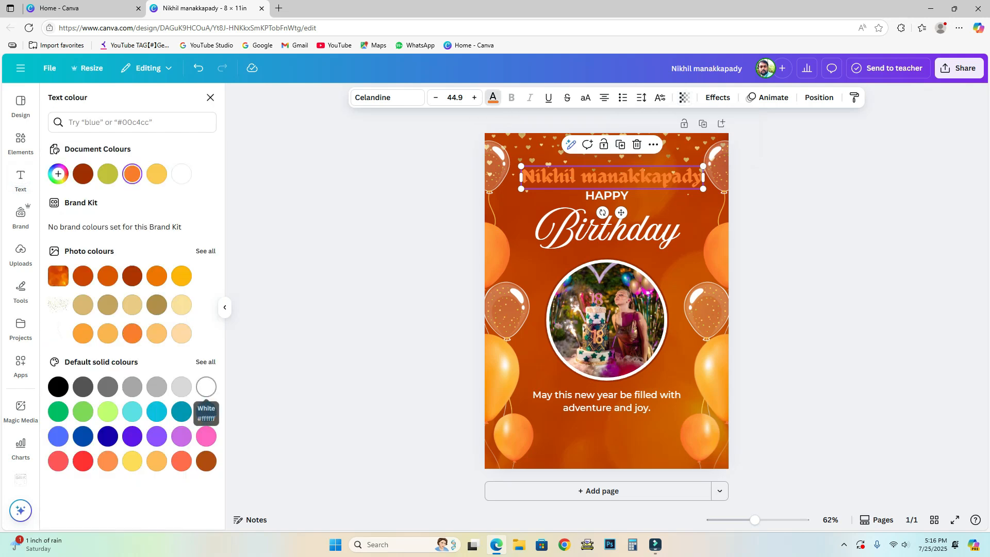
left_click(206, 386)
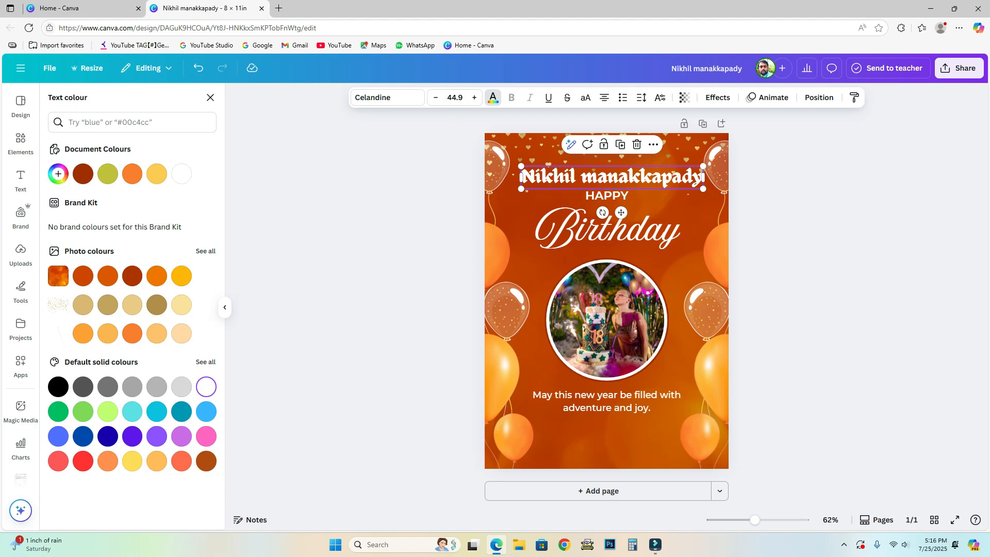
left_click(685, 97)
mouse_move(714, 140)
left_mouse_down()
mouse_move(639, 140)
mouse_move(709, 140)
left_mouse_up()
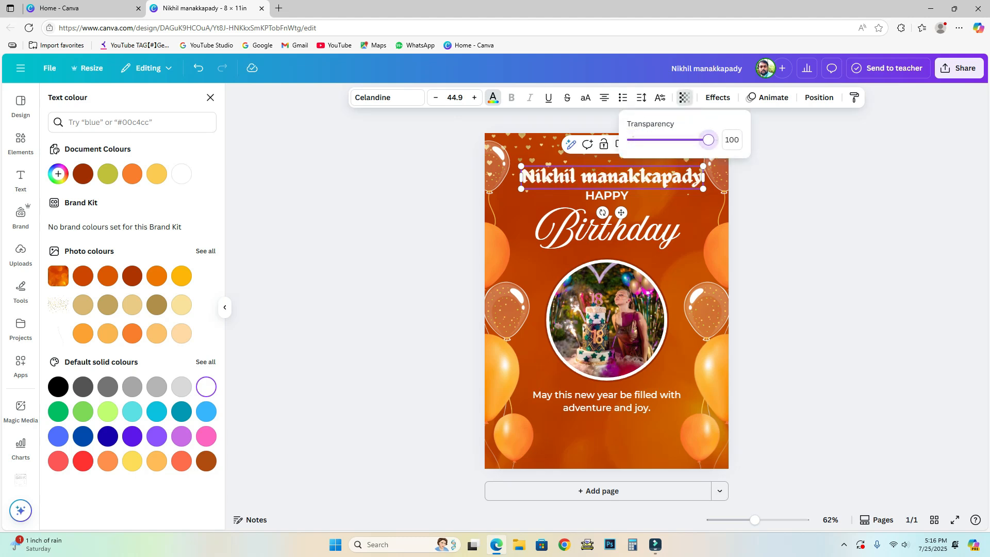
left_click(718, 97)
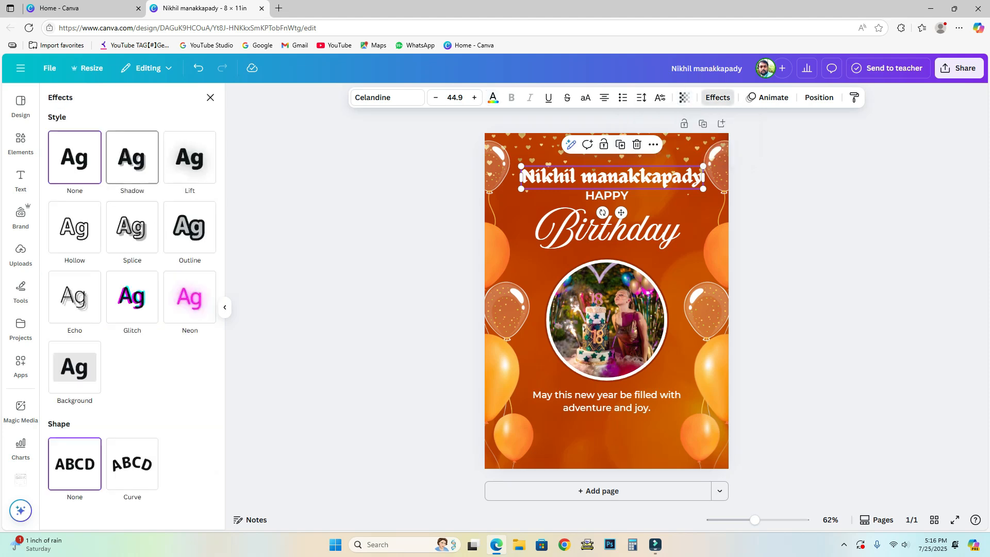
After trying Shadow and Lift at intensity 76, apply the Splice effect to the name.
left_click(132, 157)
left_click(183, 156)
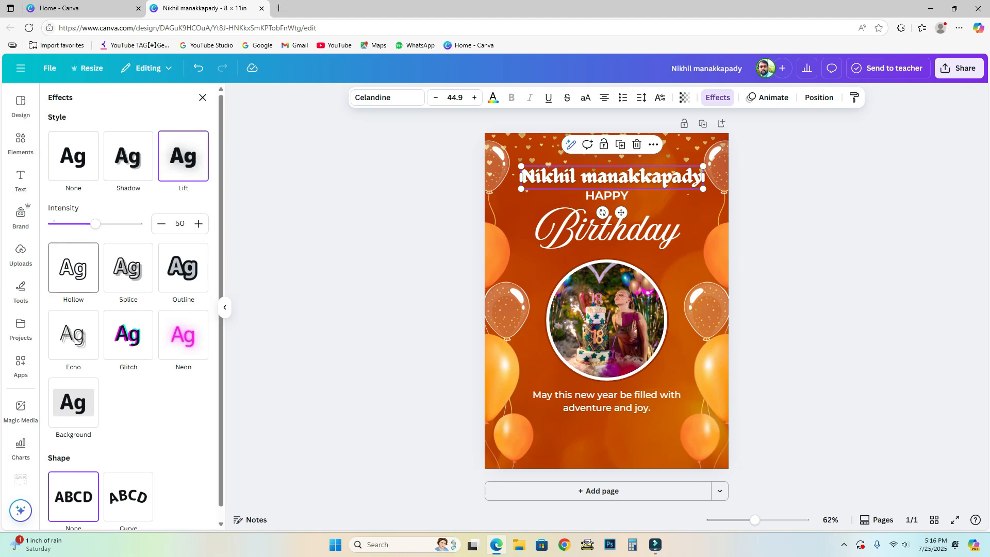
left_click_drag(96, 223, 118, 223)
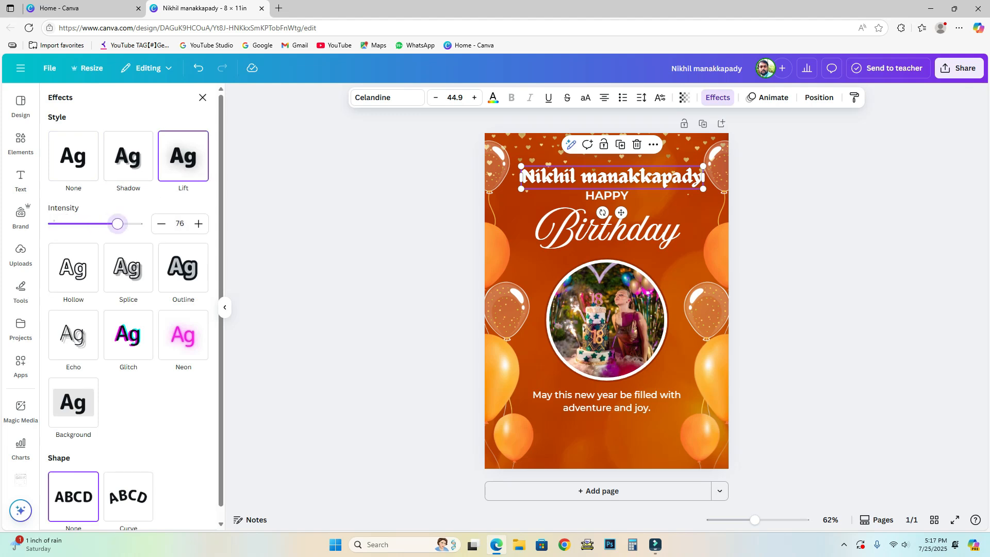
left_click(128, 268)
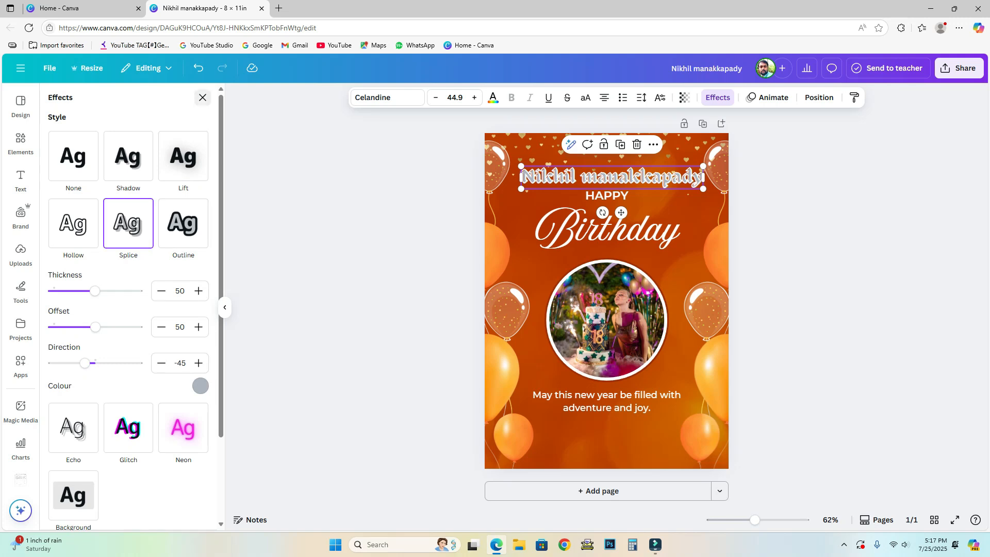
left_click(203, 97)
left_click(381, 268)
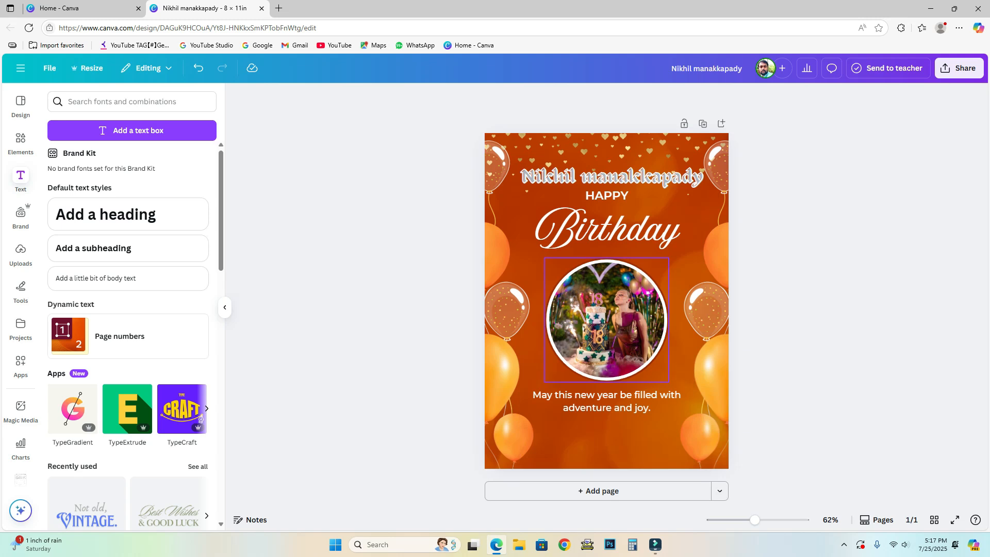
left_click(593, 309)
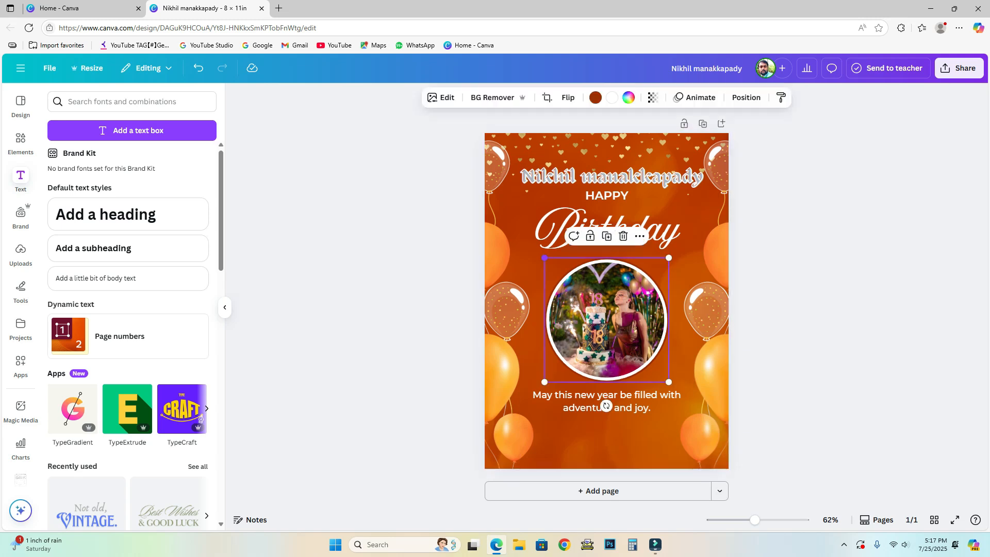
Enlarge the circular portrait slightly and recentre it on the poster.
left_click_drag(545, 258, 537, 250)
mouse_move(593, 310)
left_mouse_down()
mouse_move(607, 310)
mouse_move(597, 312)
left_mouse_up()
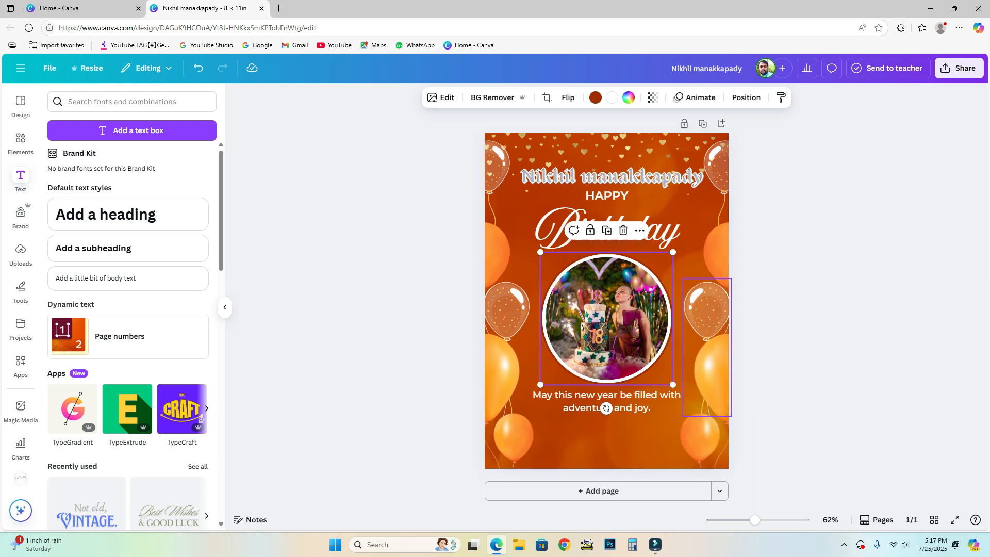
left_click(21, 102)
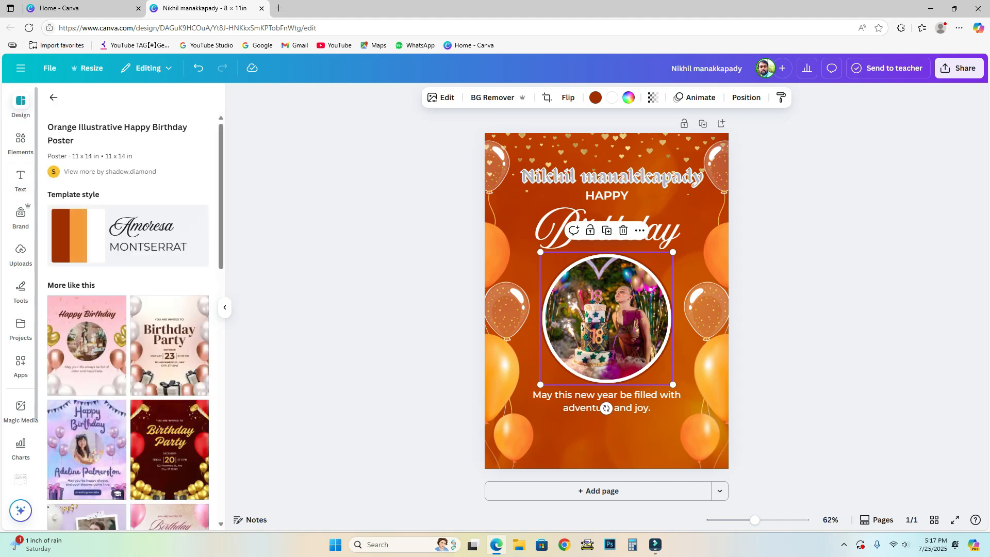
Add a trial square frame from Elements' Frames results, then delete it.
left_click(21, 137)
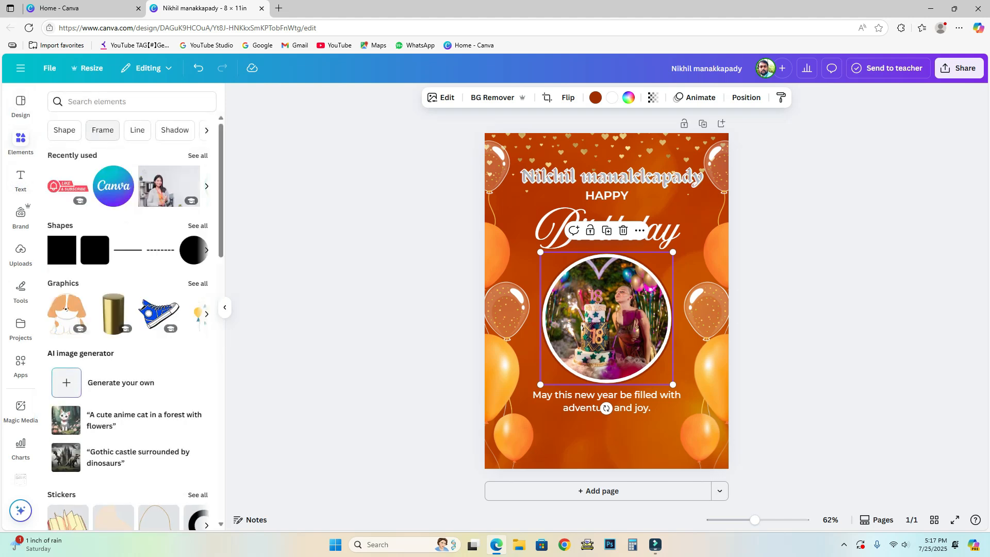
left_click(103, 130)
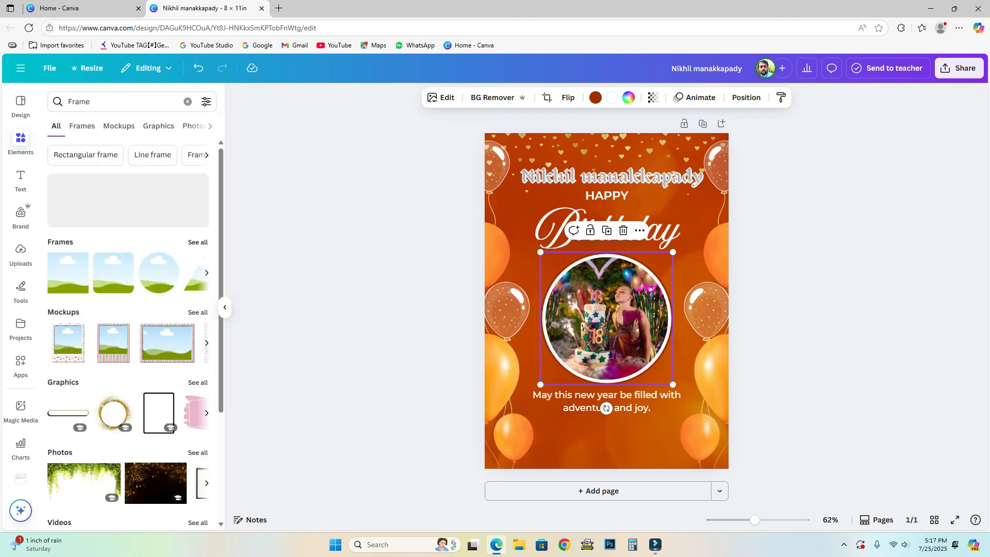
left_click(198, 242)
scroll(136, 288, "down", 3)
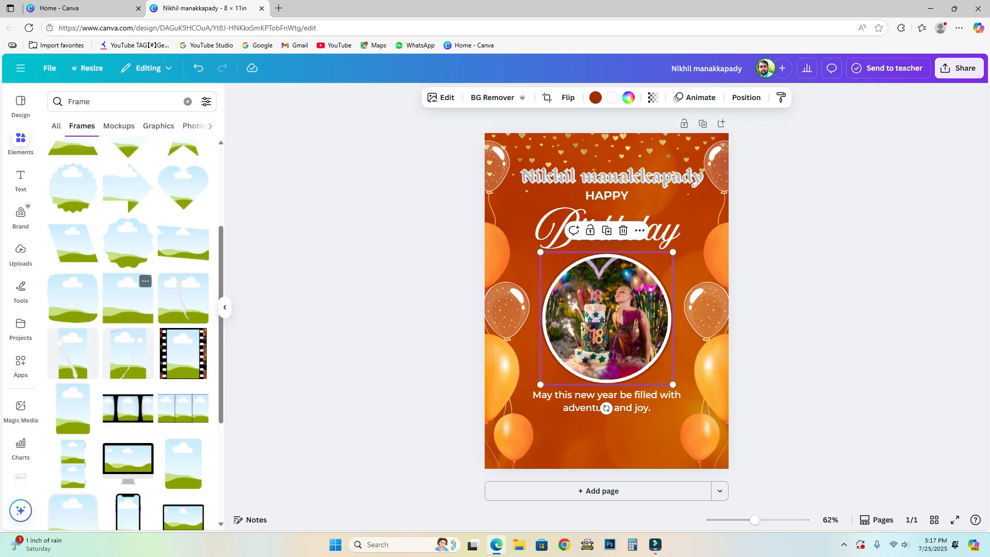
scroll(128, 288, "up", 3)
left_click(128, 232)
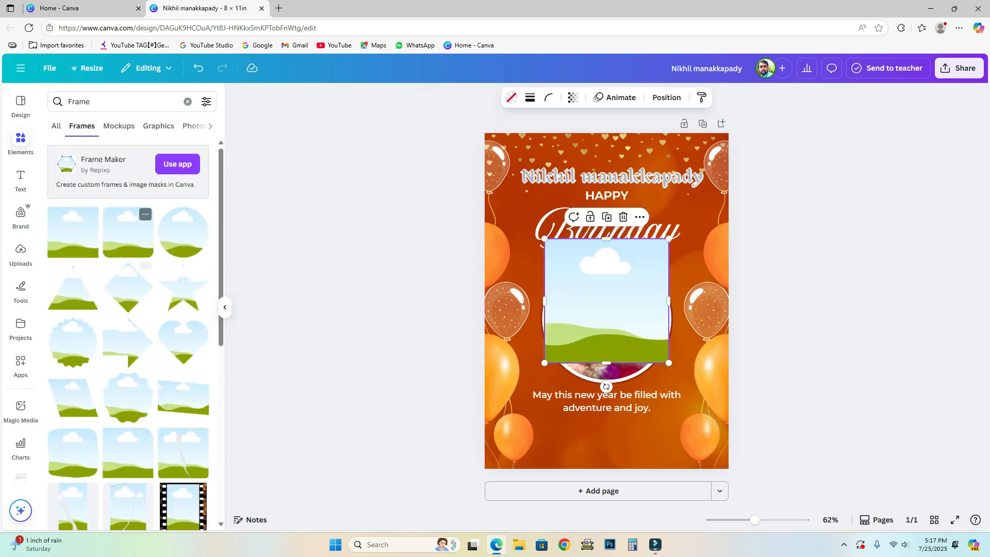
mouse_move(607, 301)
left_mouse_down()
mouse_move(578, 327)
mouse_move(608, 324)
mouse_move(601, 314)
left_mouse_up()
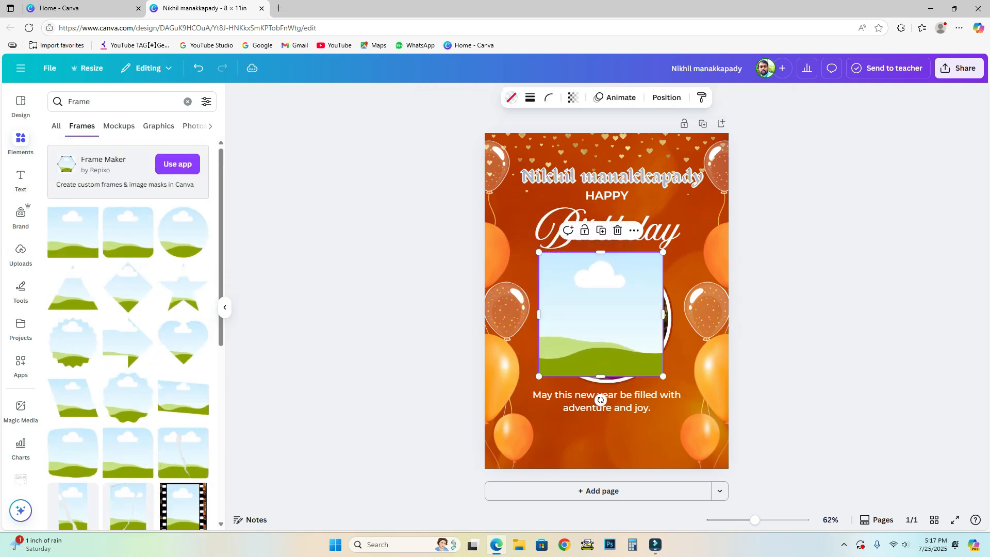
mouse_move(664, 377)
left_mouse_down()
mouse_move(701, 412)
mouse_move(658, 379)
mouse_move(673, 386)
left_mouse_up()
key("Delete")
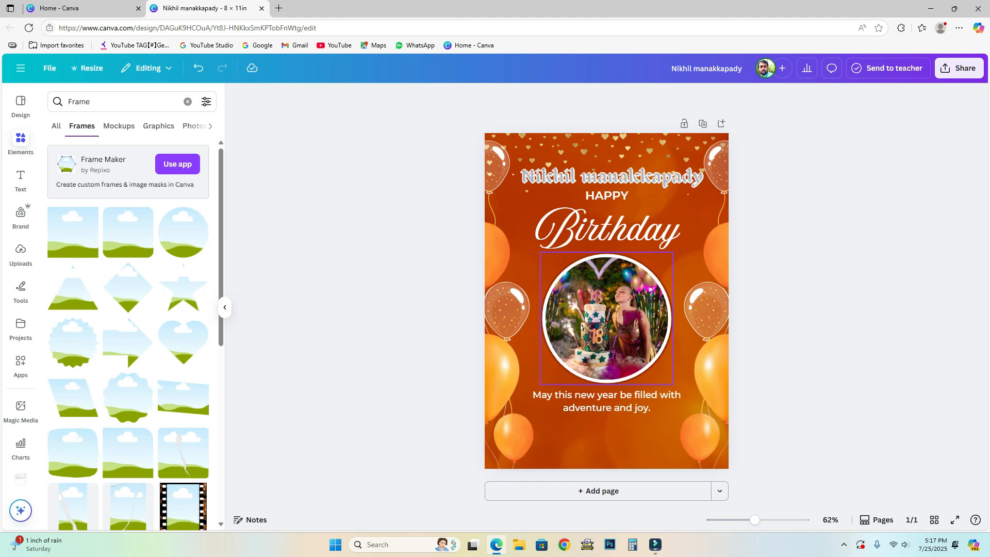
Select the circular portrait and browse the uploaded images library.
left_click(606, 318)
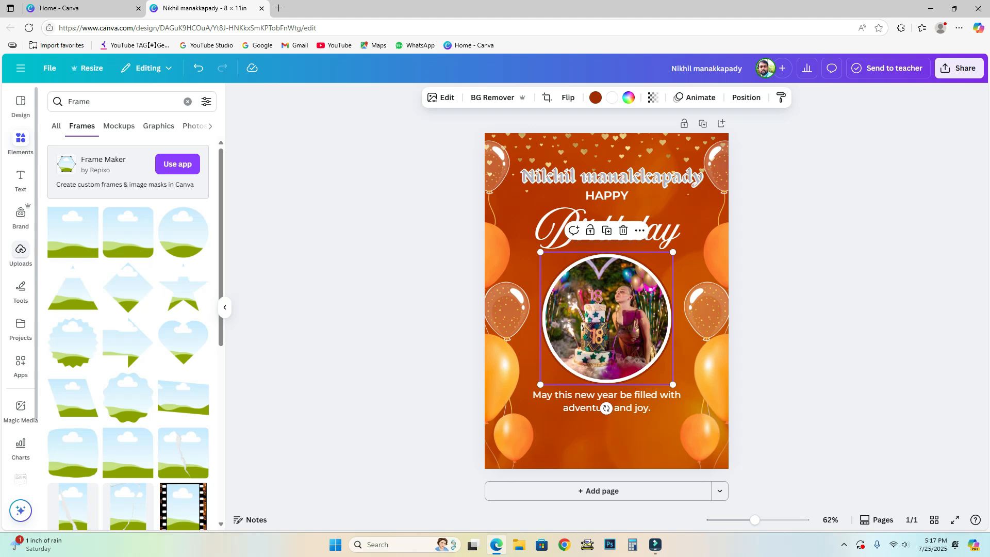
left_click(21, 250)
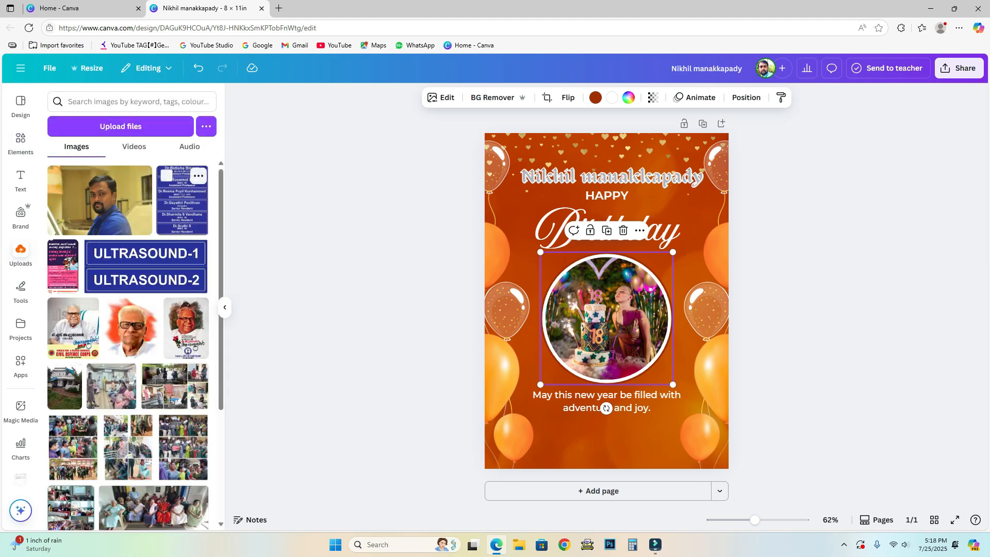
mouse_move(132, 327)
scroll(128, 361, "down", 4)
scroll(129, 361, "up", 4)
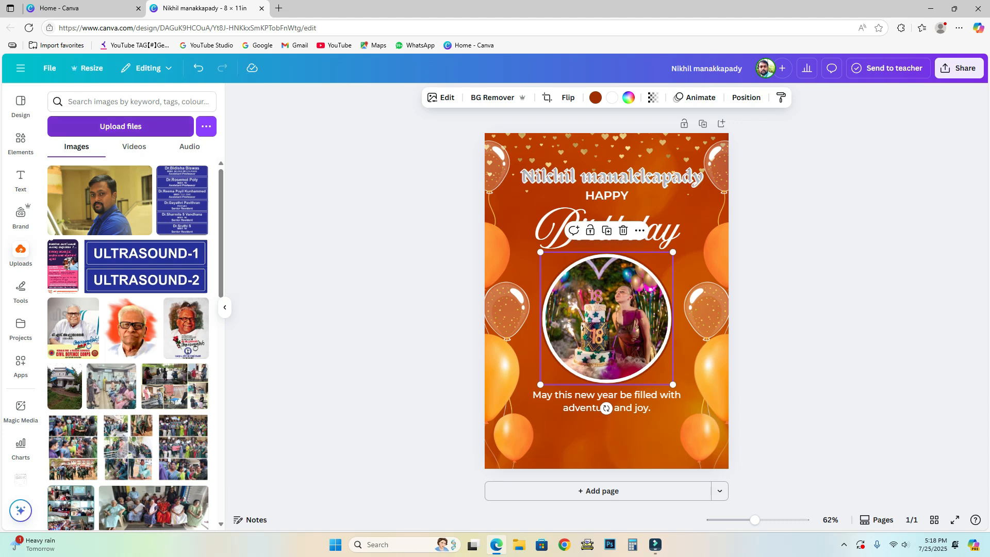
Browse Downloads in the file picker, cancel it, and add the man's uploaded photo to the poster.
left_click(129, 127)
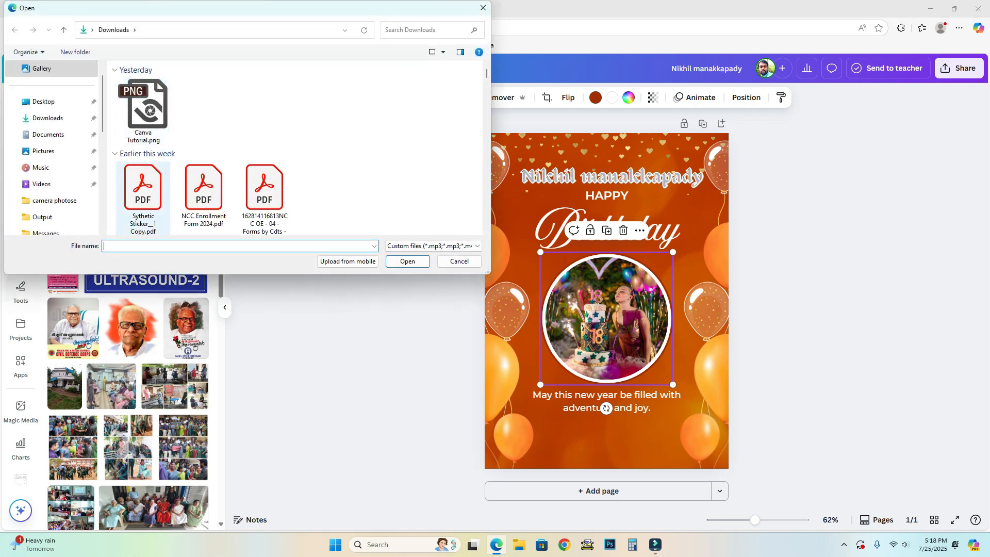
scroll(325, 202, "down", 10)
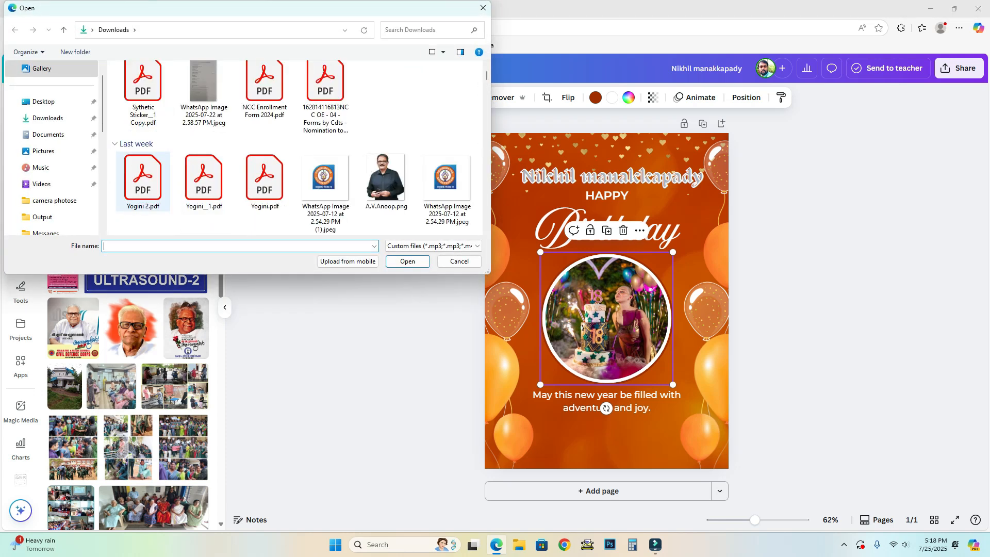
scroll(325, 201, "down", 10)
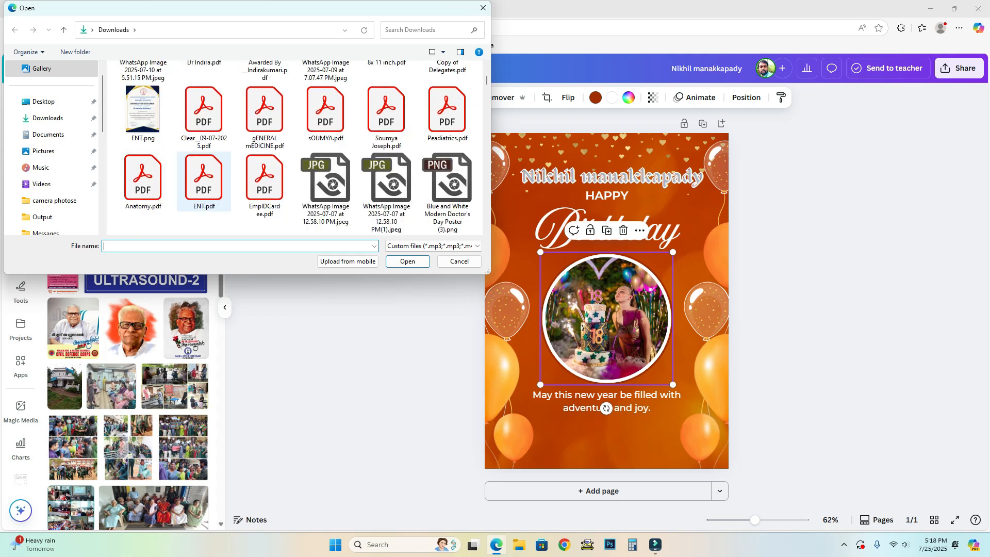
scroll(264, 191, "down", 10)
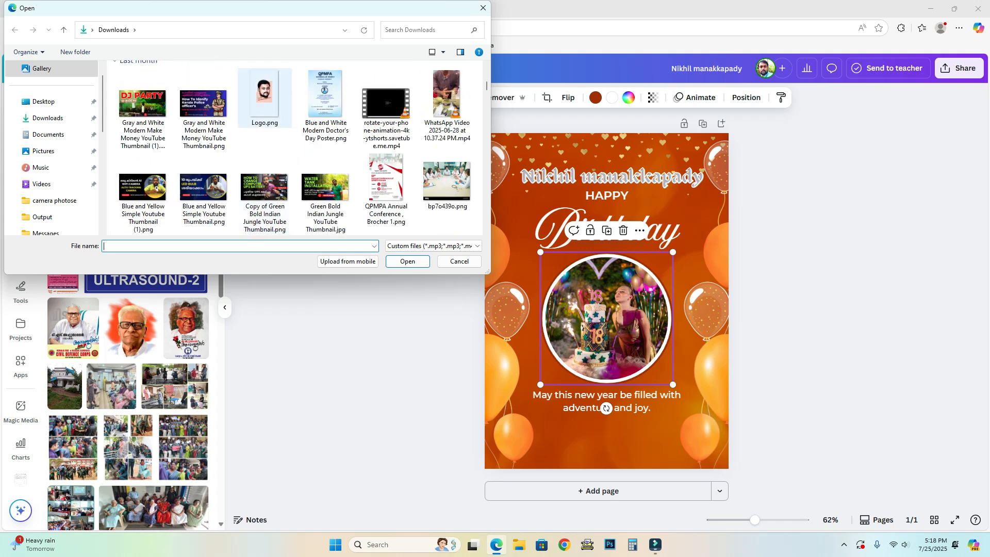
scroll(265, 186, "down", 5)
scroll(265, 186, "down", 5)
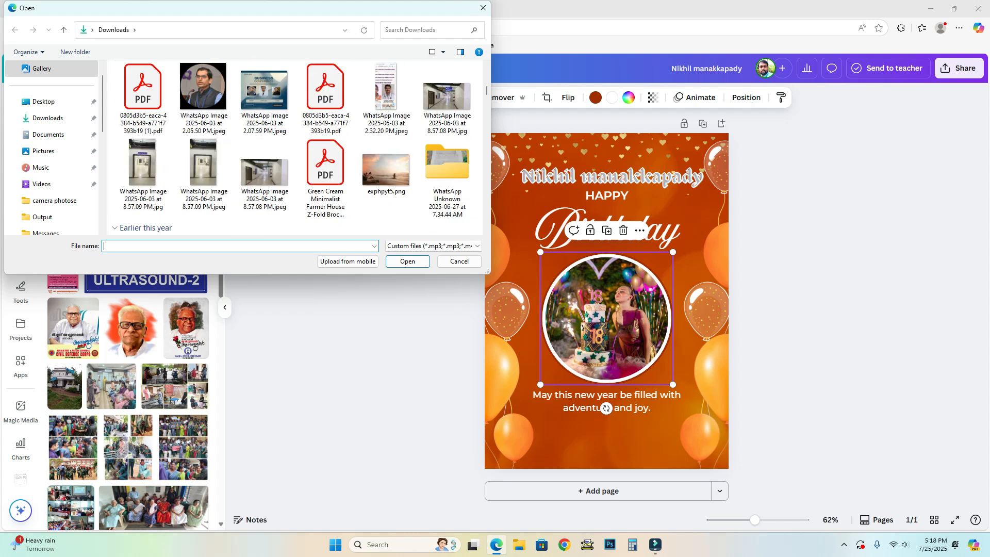
scroll(264, 196, "down", 10)
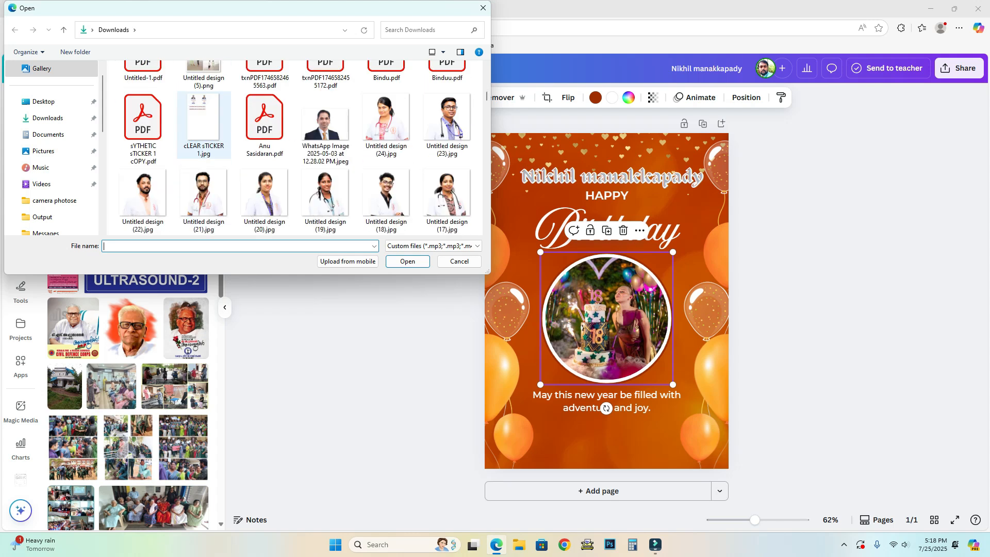
scroll(265, 196, "down", 10)
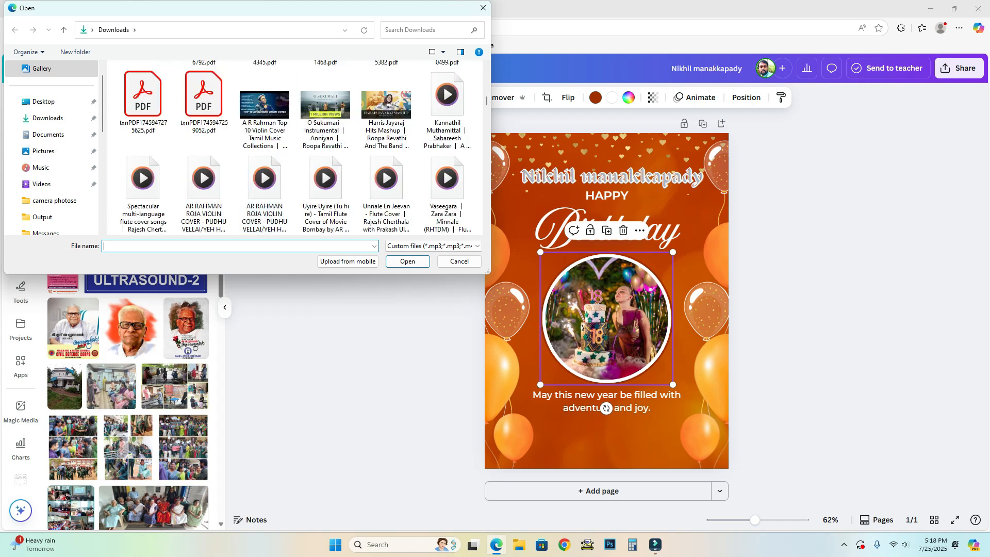
left_click(483, 8)
left_click(99, 200)
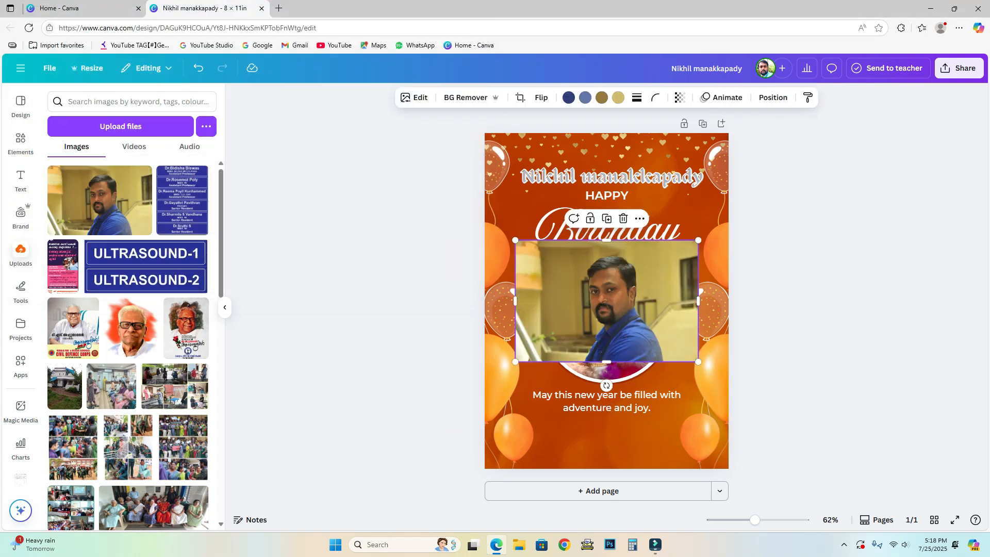
Drop the man's photo into the circle frame and open its crop adjustment.
left_click_drag(607, 301, 596, 328)
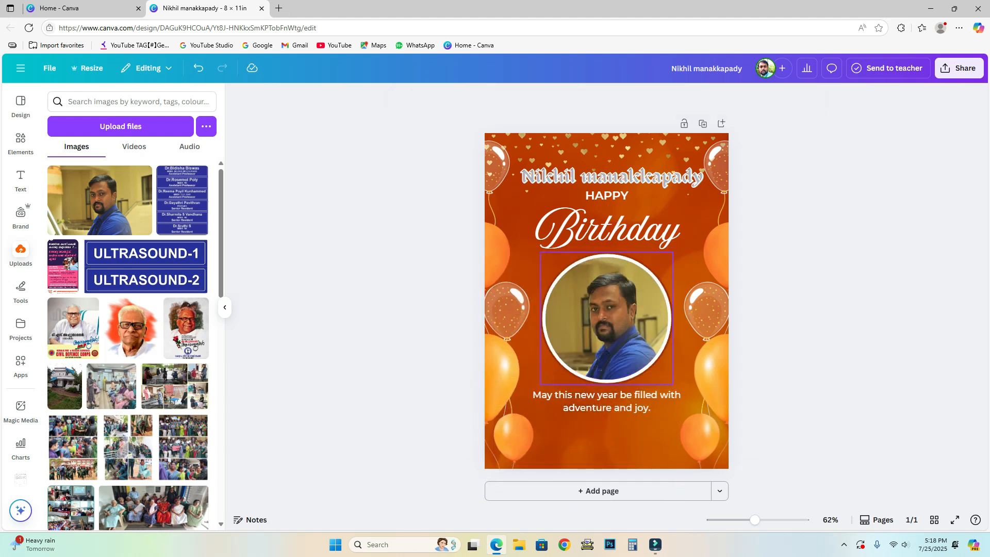
double_click(595, 328)
key("Escape")
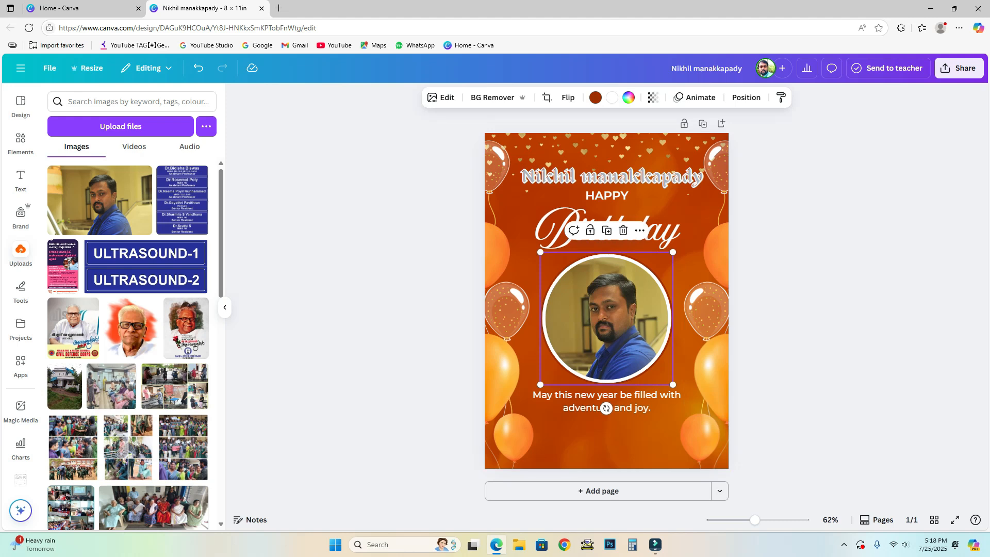
double_click(606, 318)
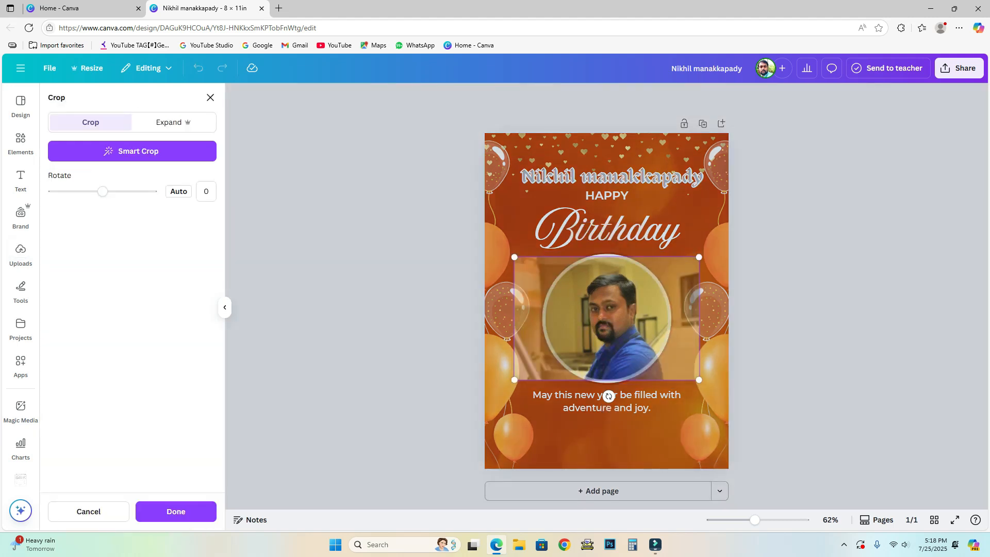
Resize and shift the photo inside the circle frame so the man's face sits centred, then apply.
left_click_drag(699, 257, 783, 200)
left_click_drag(671, 309, 617, 351)
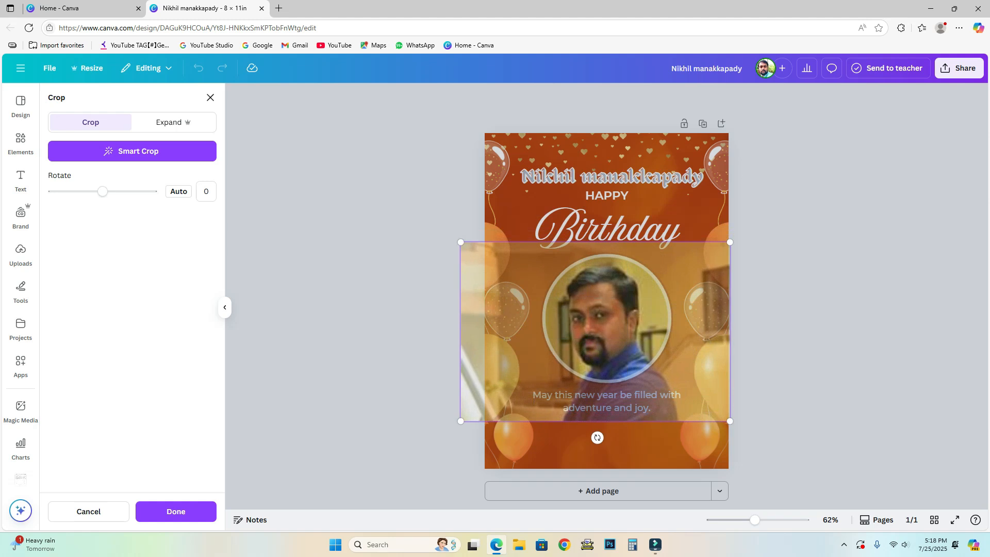
left_click_drag(730, 242, 708, 257)
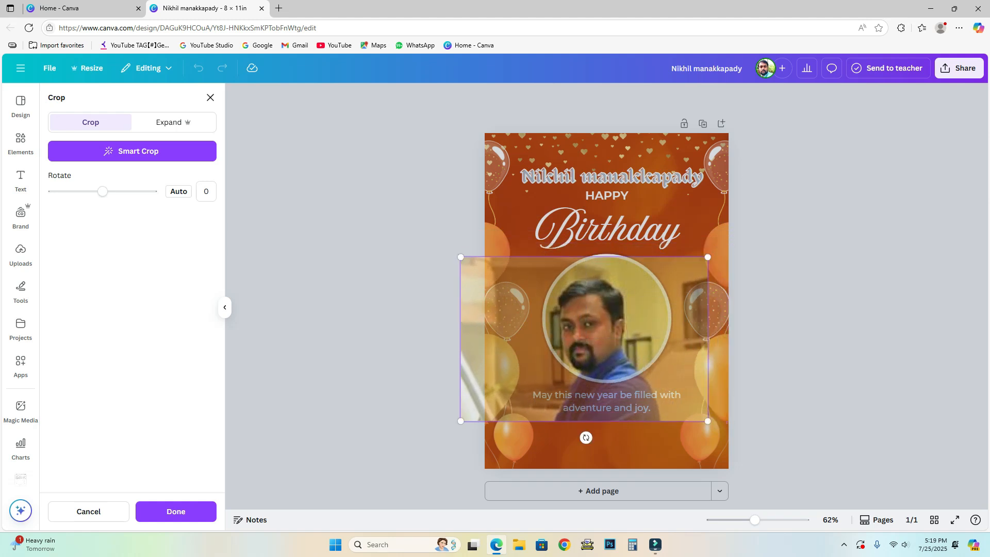
left_click_drag(583, 335, 598, 315)
mouse_move(722, 238)
left_mouse_down()
mouse_move(692, 249)
mouse_move(726, 235)
left_mouse_up()
key("Return")
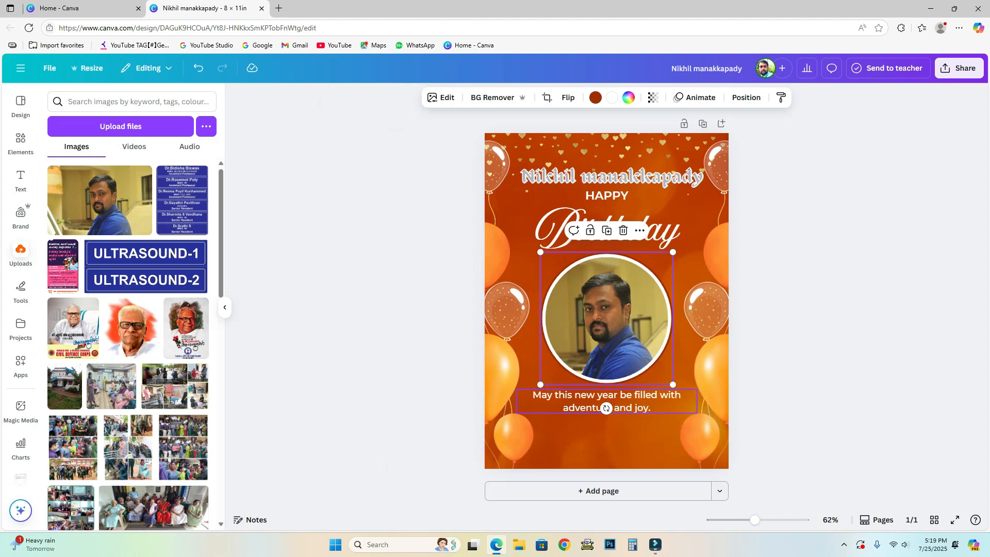
Recolour the confetti balloon on the right edge dark brown.
left_click(607, 402)
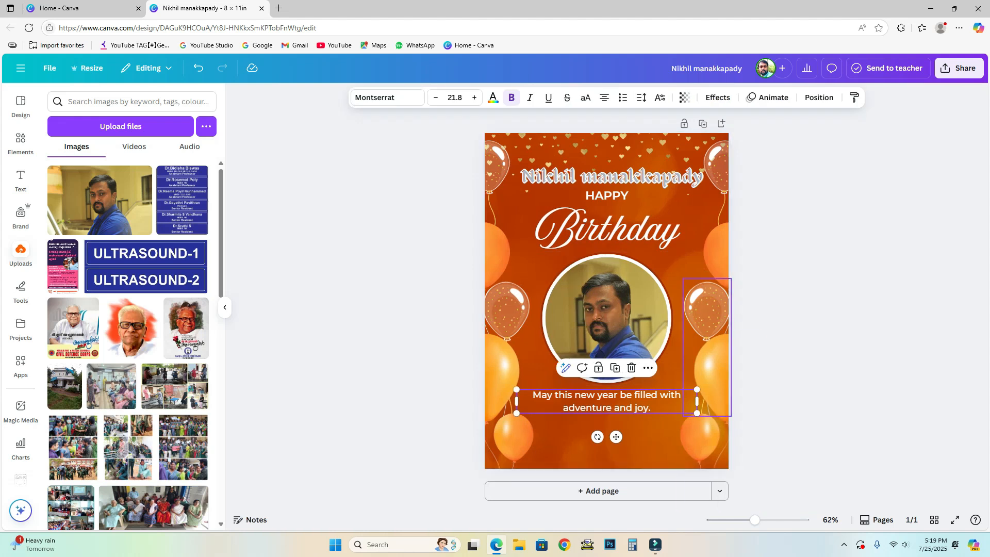
left_click(706, 330)
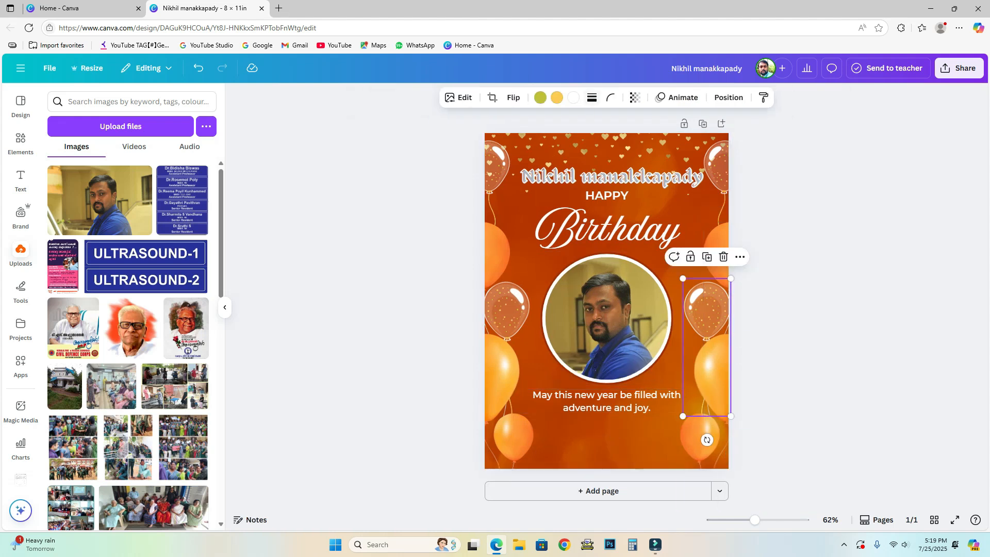
left_click(557, 97)
left_click(108, 174)
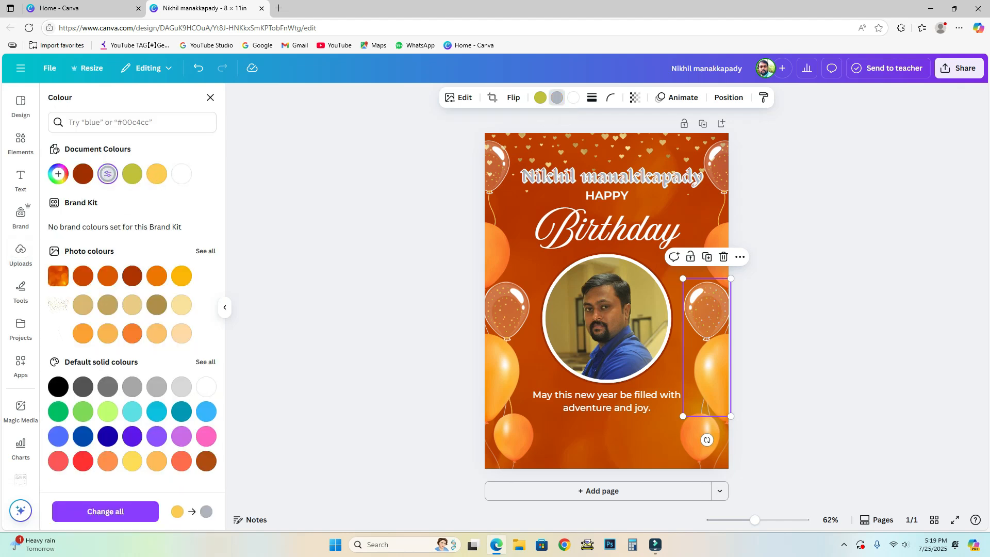
left_click(83, 174)
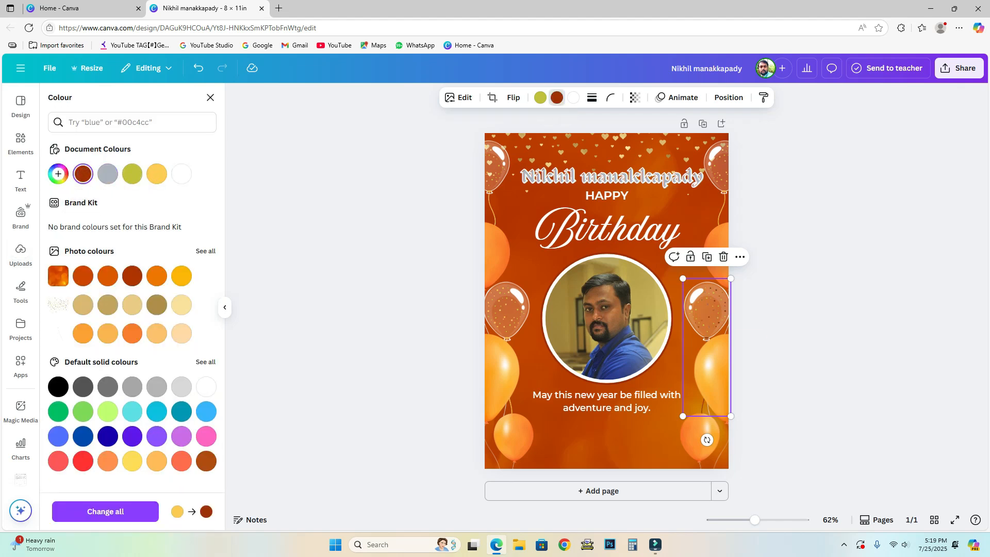
Turn the lower orange balloon on the right light green.
left_click(713, 372)
left_click(593, 97)
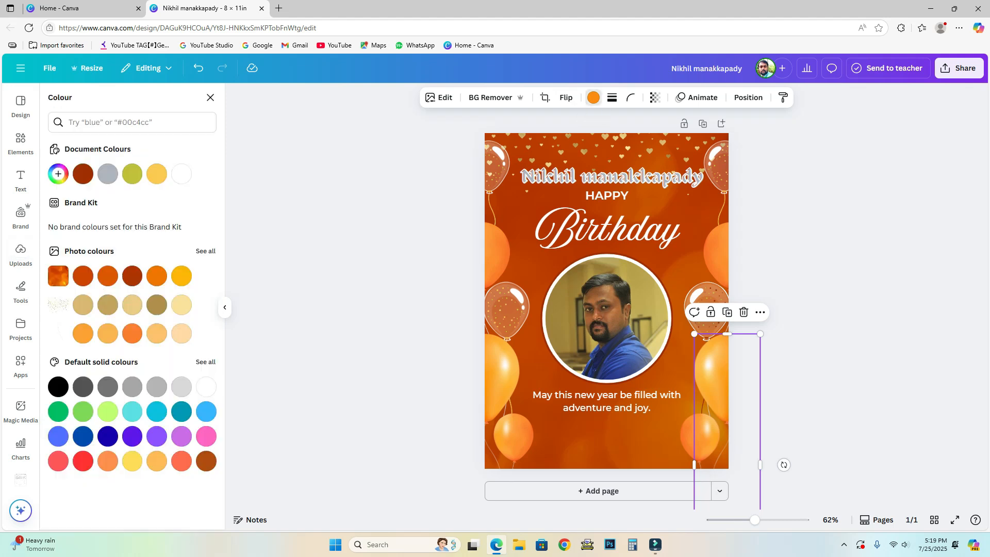
left_click(108, 174)
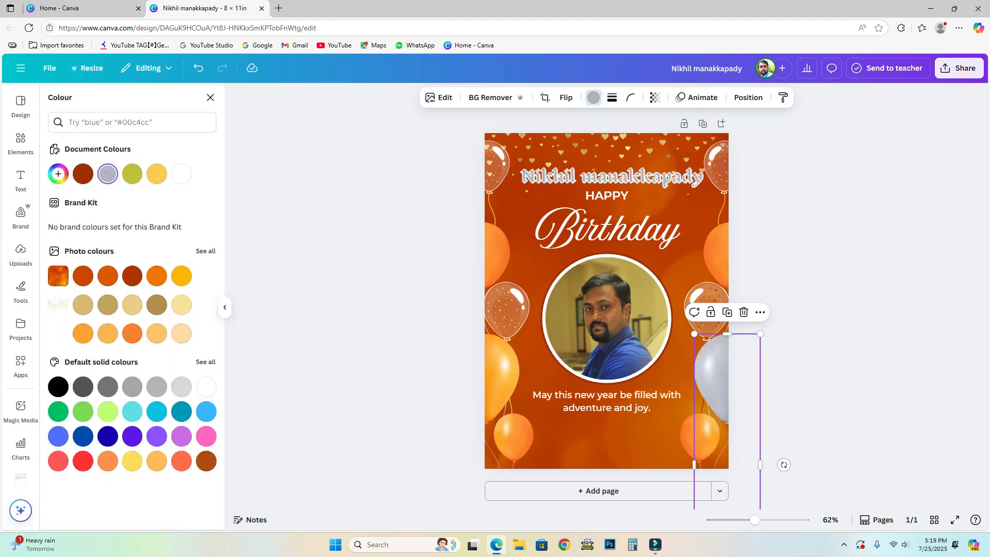
left_click(108, 411)
Turn the top-right orange balloon turquoise.
left_click(718, 253)
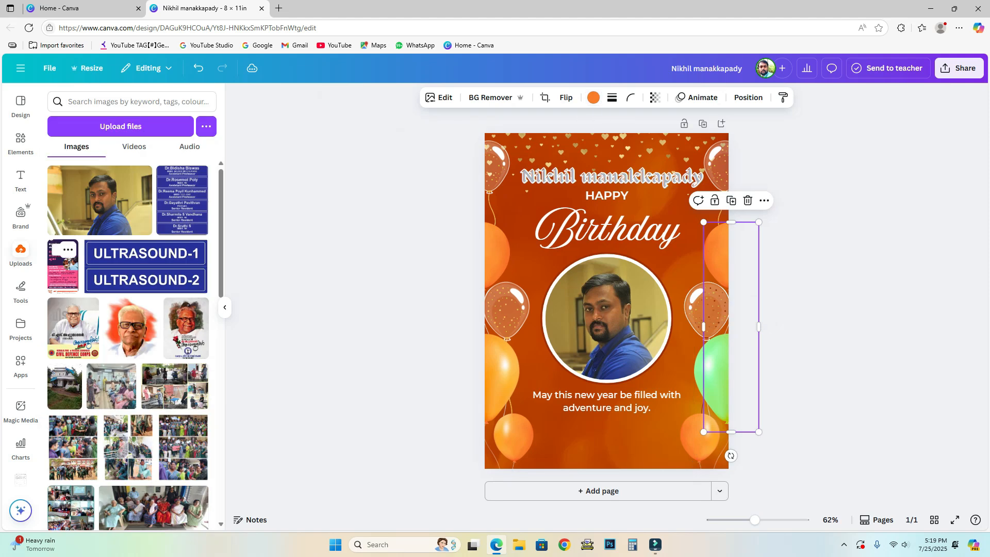
left_click(594, 98)
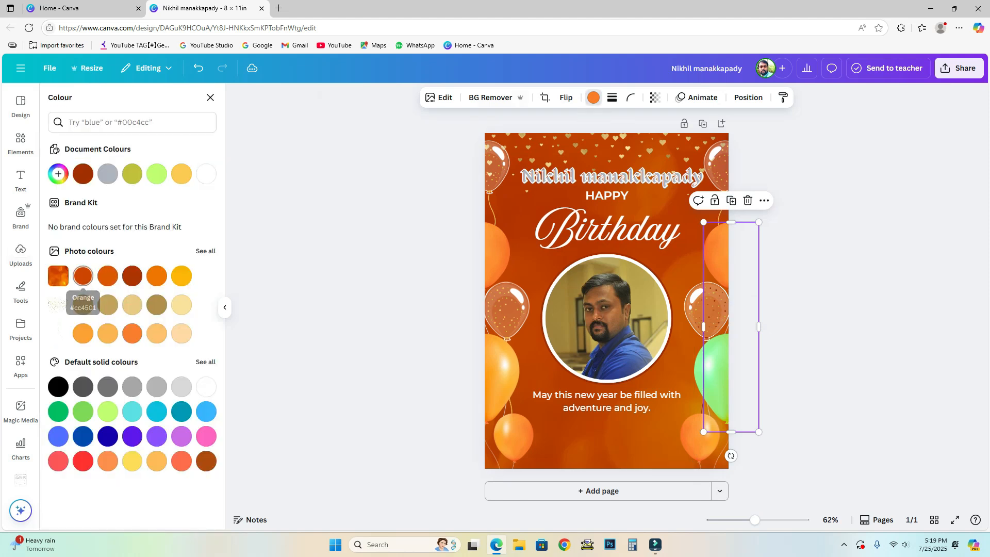
left_click(132, 411)
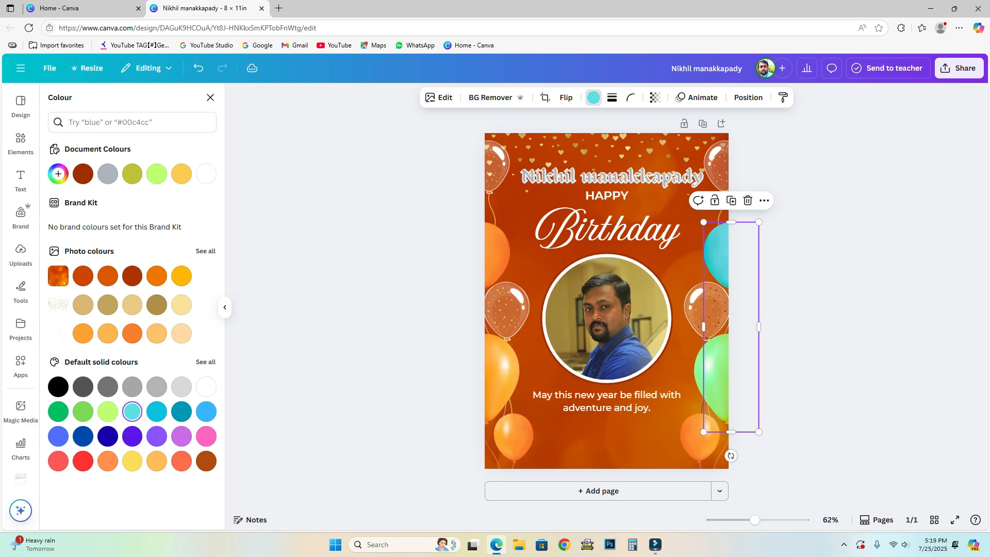
key("Escape")
key("Escape")
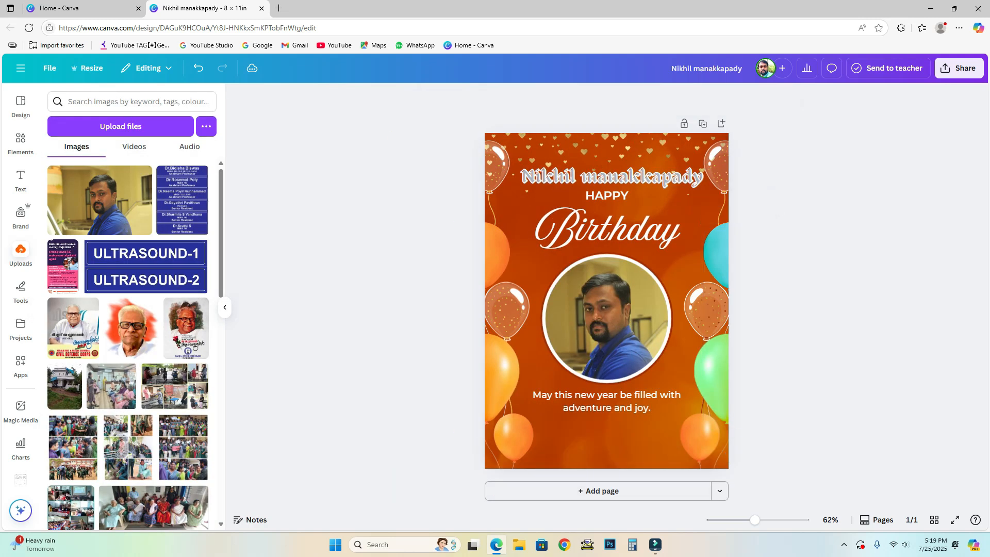
Show the Elements library with the Frame search cleared and browse the suggested searches.
left_click(20, 142)
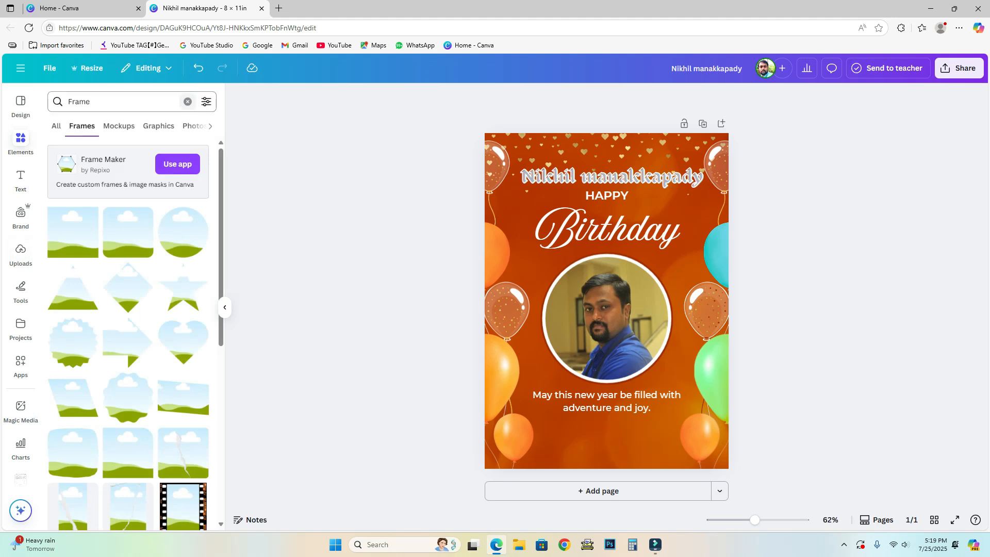
left_click(188, 101)
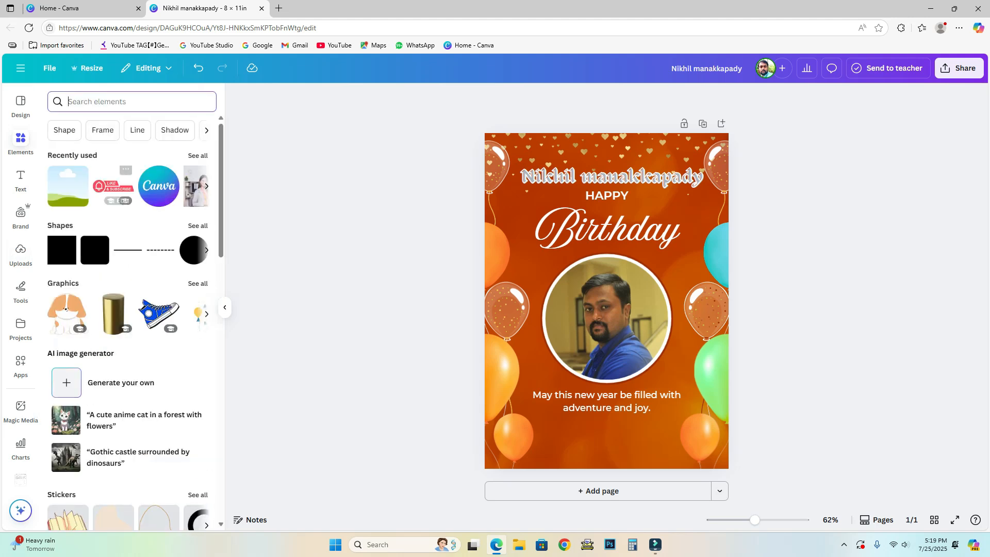
left_click(206, 130)
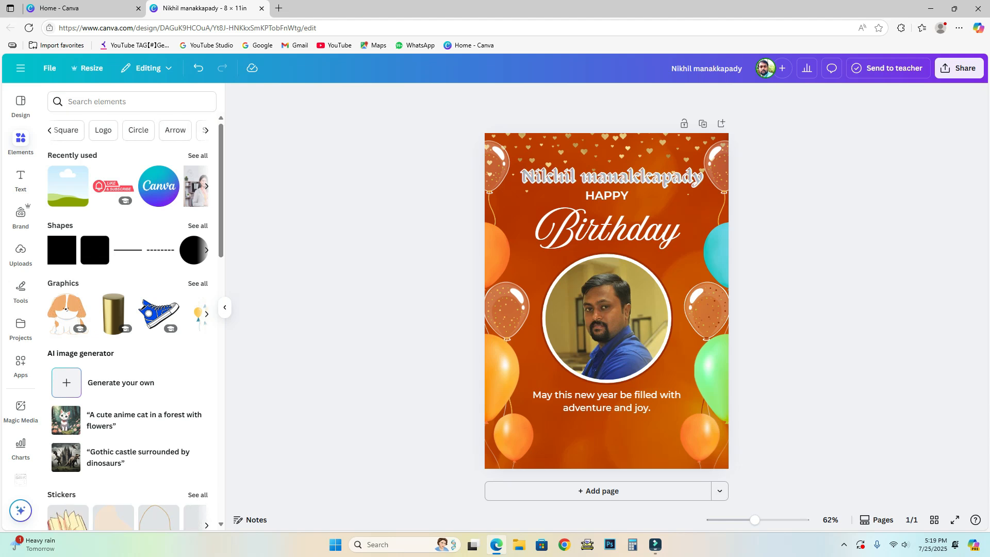
left_click(206, 130)
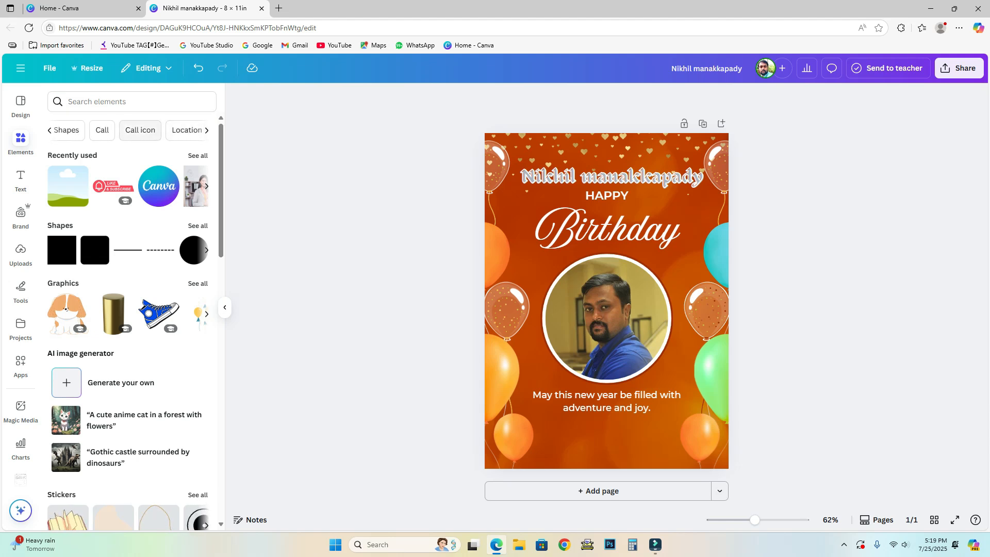
left_click(206, 130)
Start an element search for 'tep', abandon it, and select the framed portrait.
left_click(119, 101)
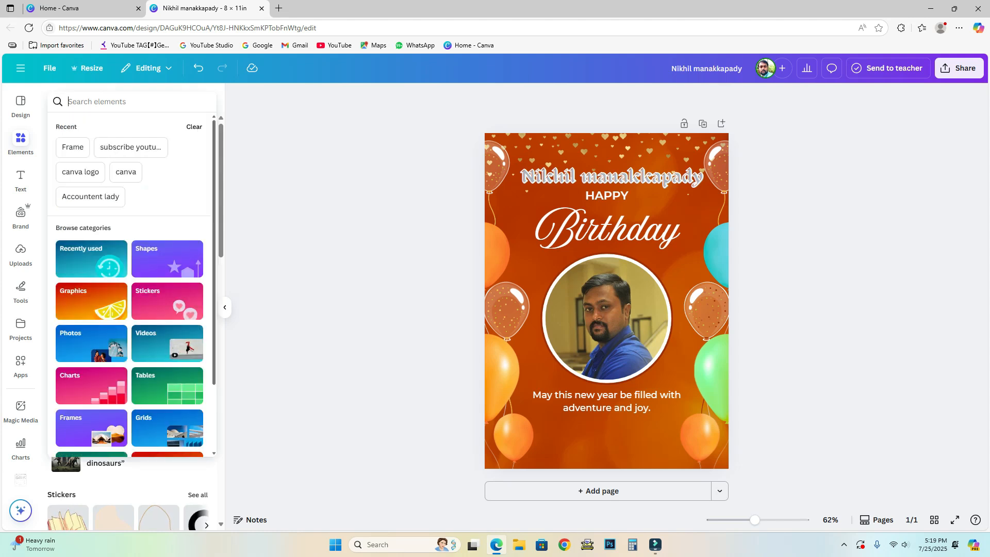
type("tep")
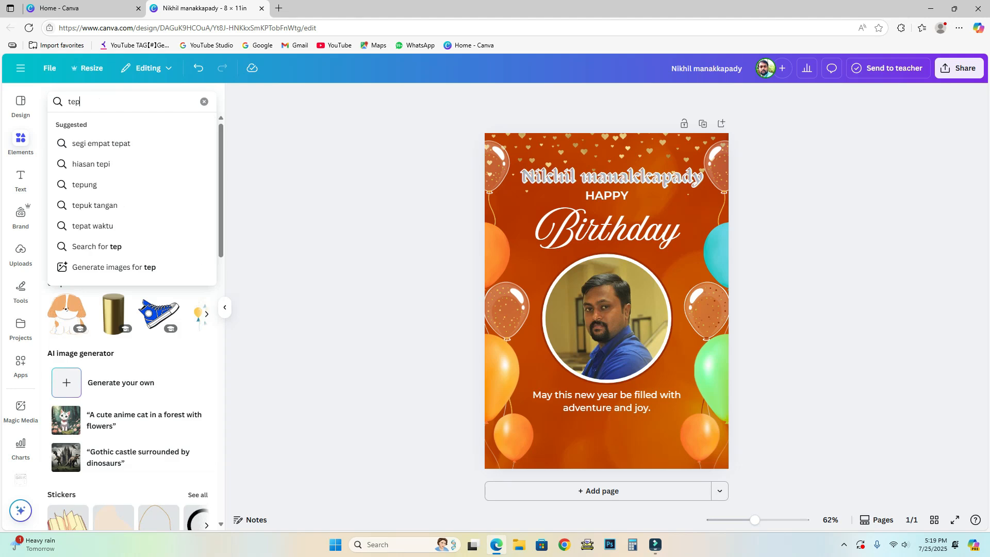
key("BackSpace")
key("BackSpace")
key("BackSpace")
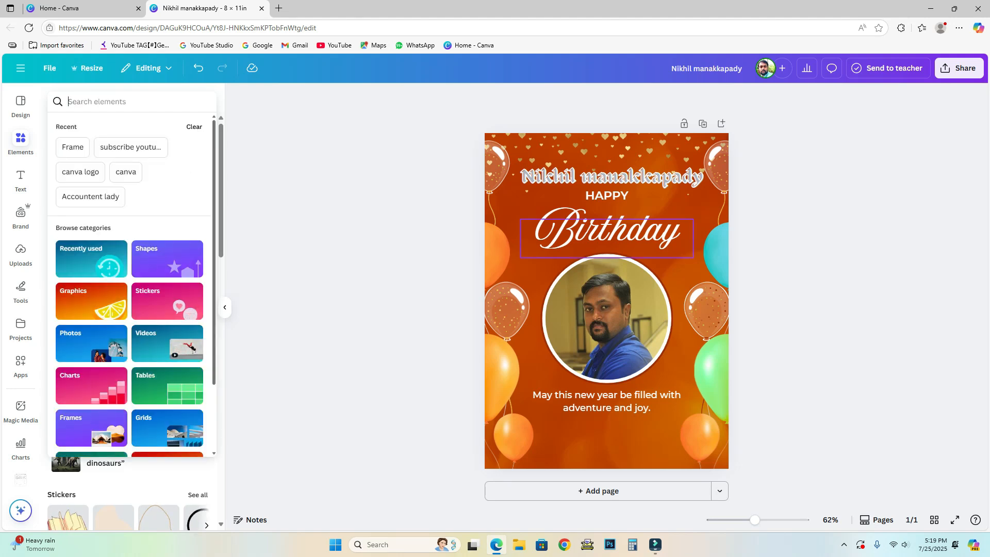
key("Escape")
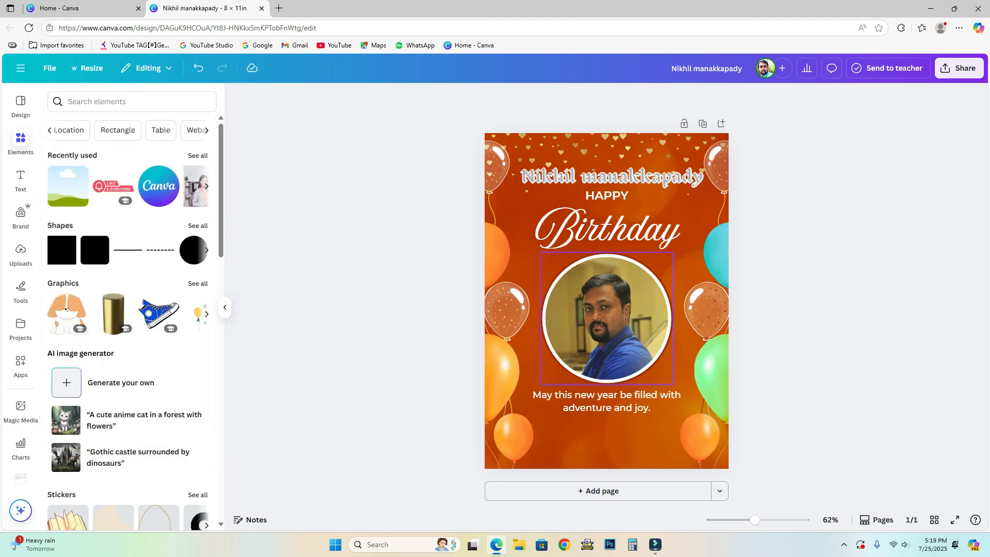
left_click(607, 318)
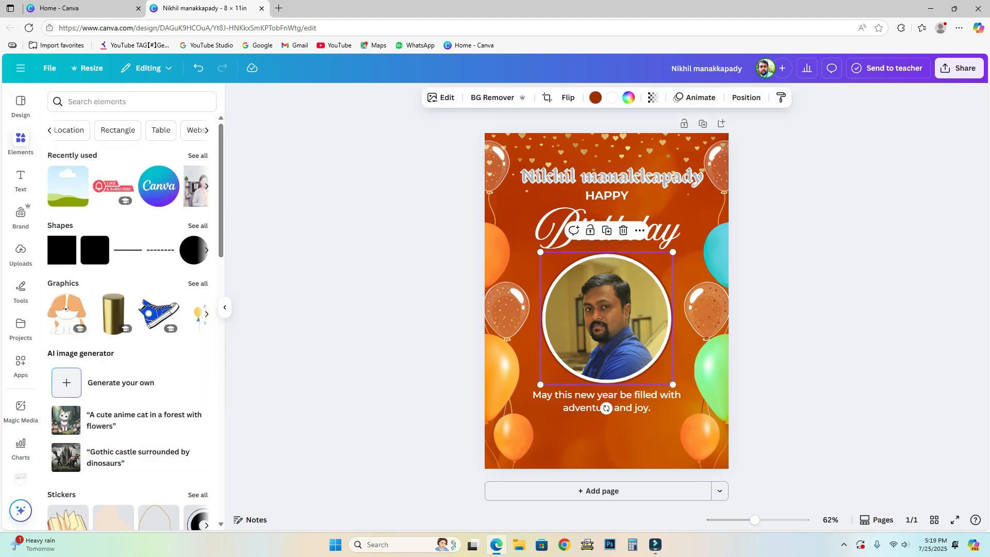